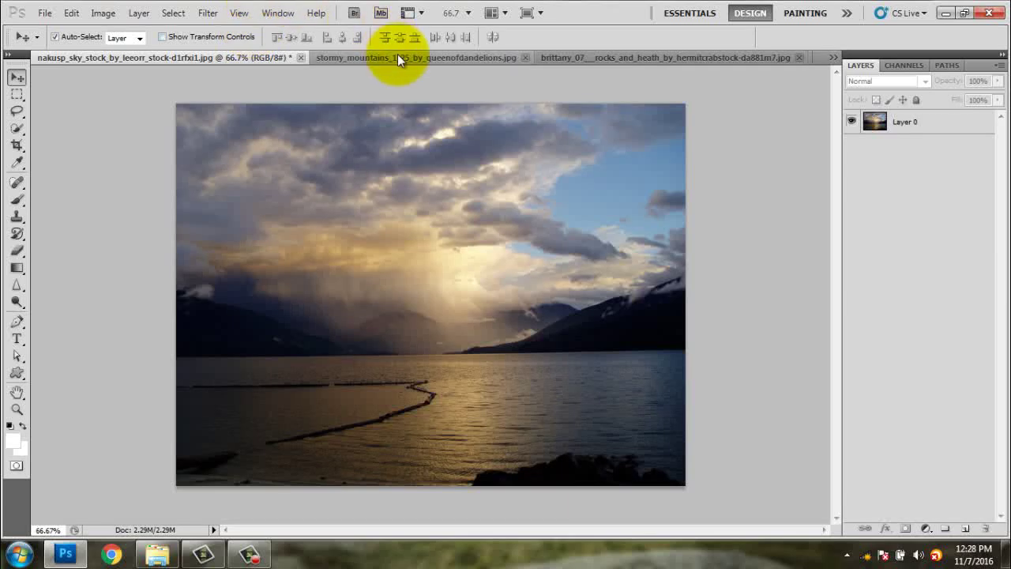
Step: Drag the green hill photo into the stormy sky document and erase part of its sky
click(397, 55)
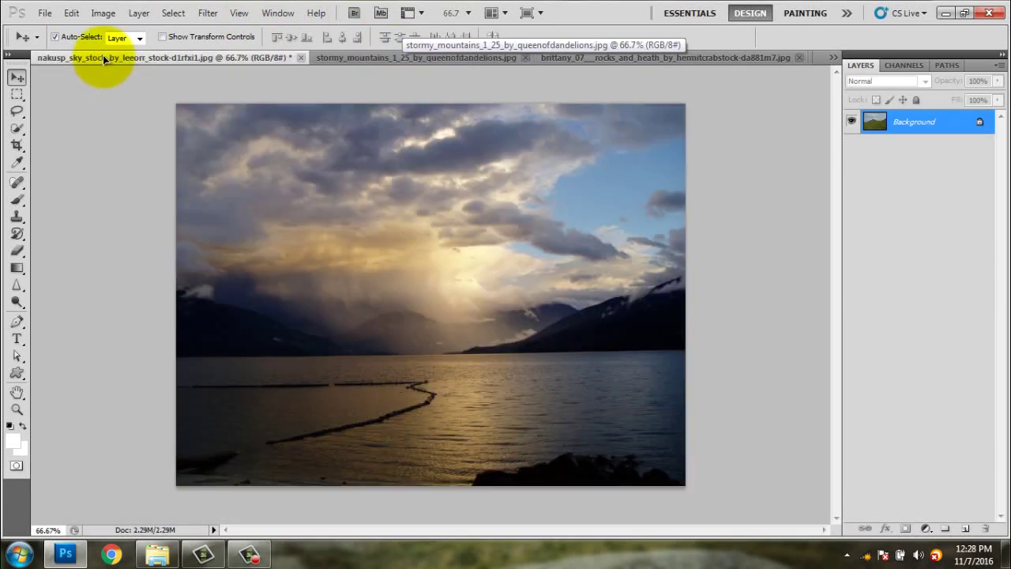
drag(181, 173, 50, 158)
click(17, 251)
drag(205, 158, 600, 142)
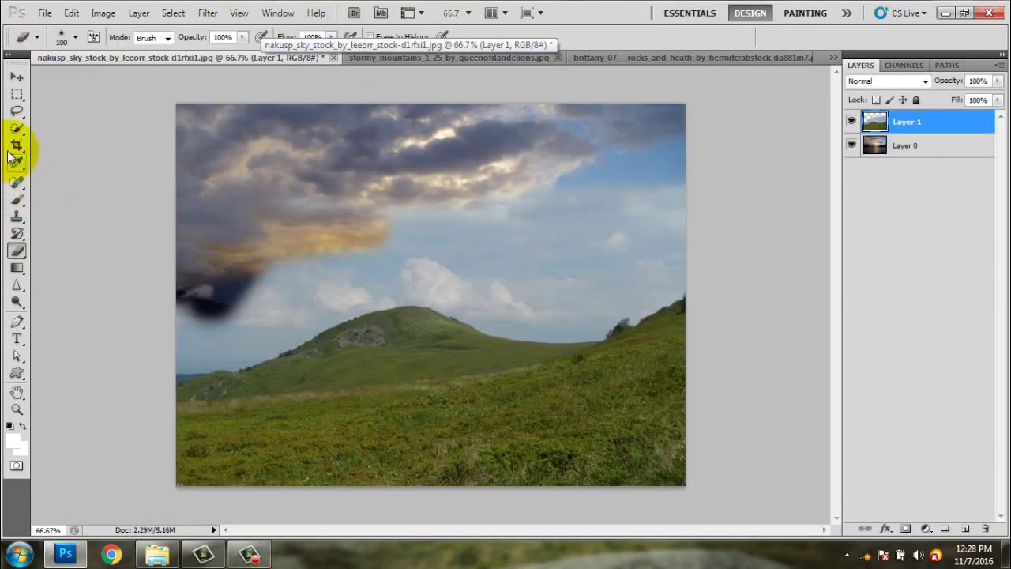
Step: Quick-select the hill layer's remaining pale sky and delete it, then deselect
click(17, 127)
drag(293, 316, 661, 147)
key(Delete)
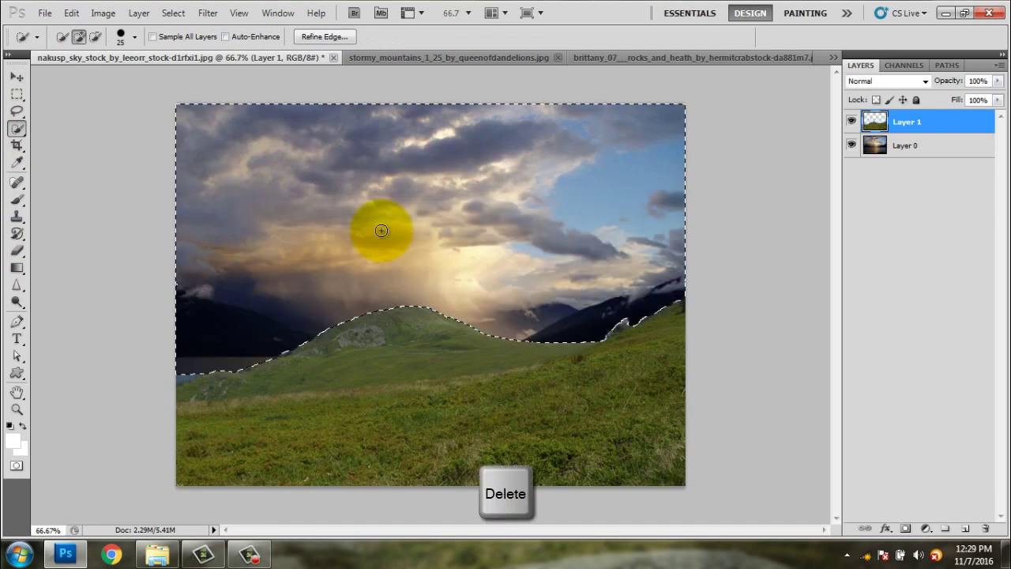
key(ctrl+d)
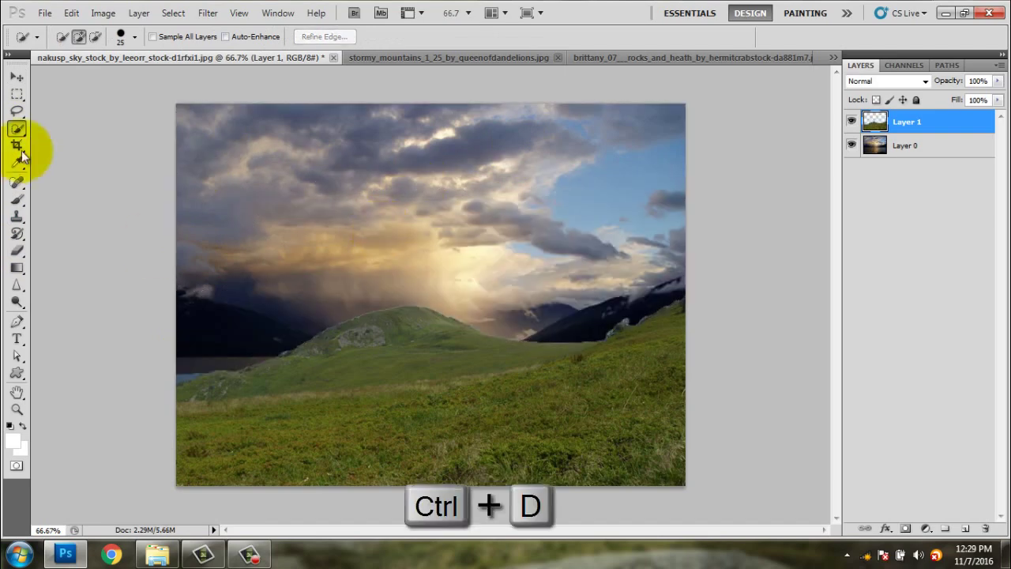
click(17, 77)
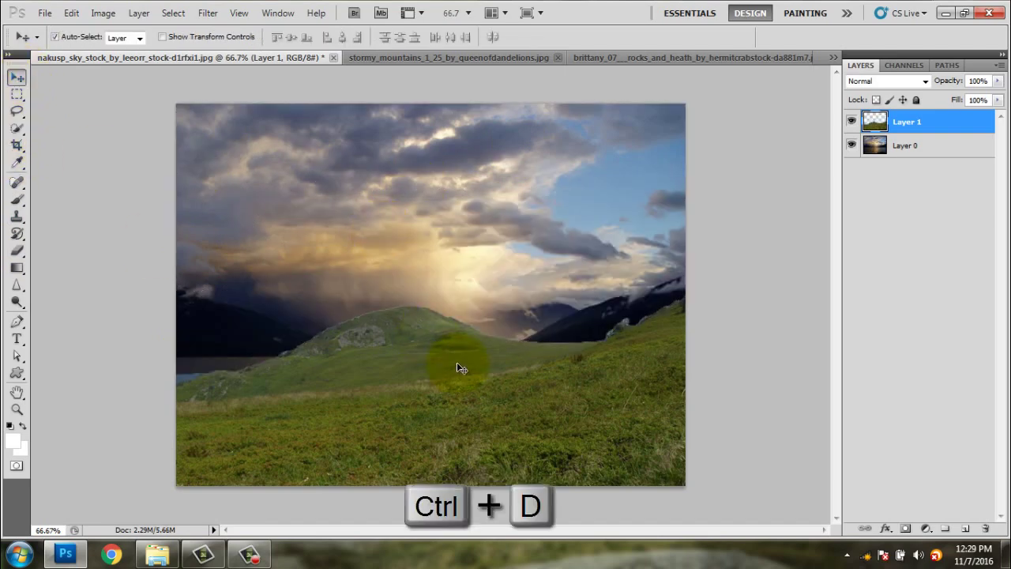
Step: Add an Inner Shadow to Layer 1 using a pale yellow sampled from the sky, size about 54 px
double_click(965, 122)
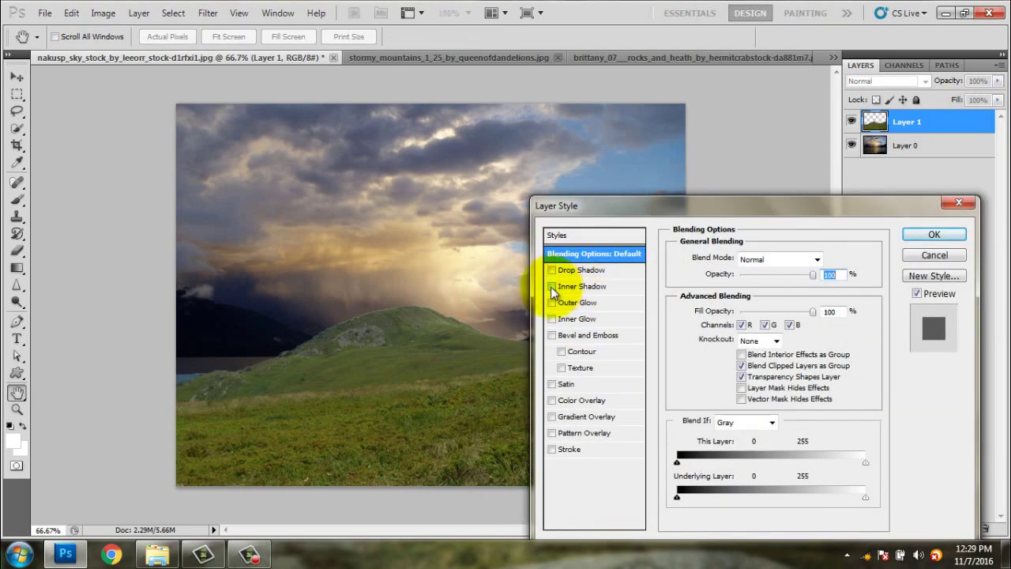
click(552, 286)
click(589, 286)
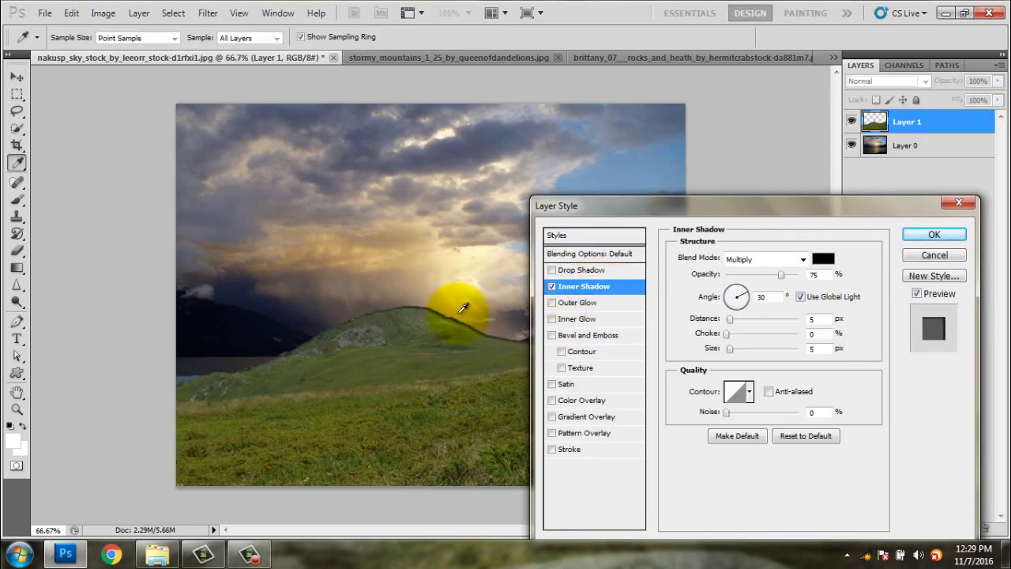
click(824, 258)
click(405, 325)
mouse_move(412, 314)
mouse_down()
mouse_move(413, 277)
mouse_move(473, 282)
mouse_up()
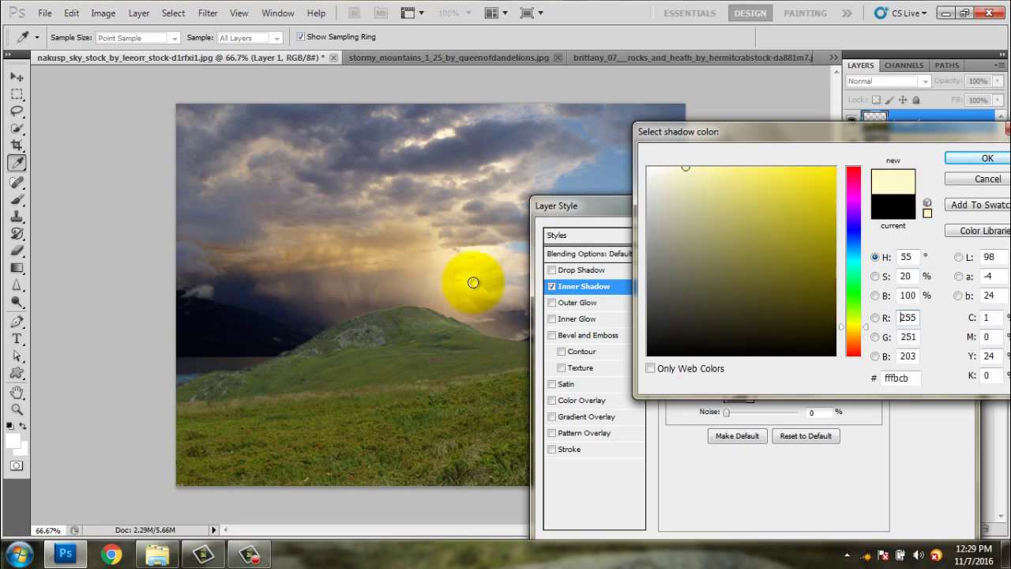
click(975, 158)
click(733, 350)
mouse_move(733, 350)
mouse_down()
mouse_move(765, 349)
mouse_move(752, 349)
mouse_up()
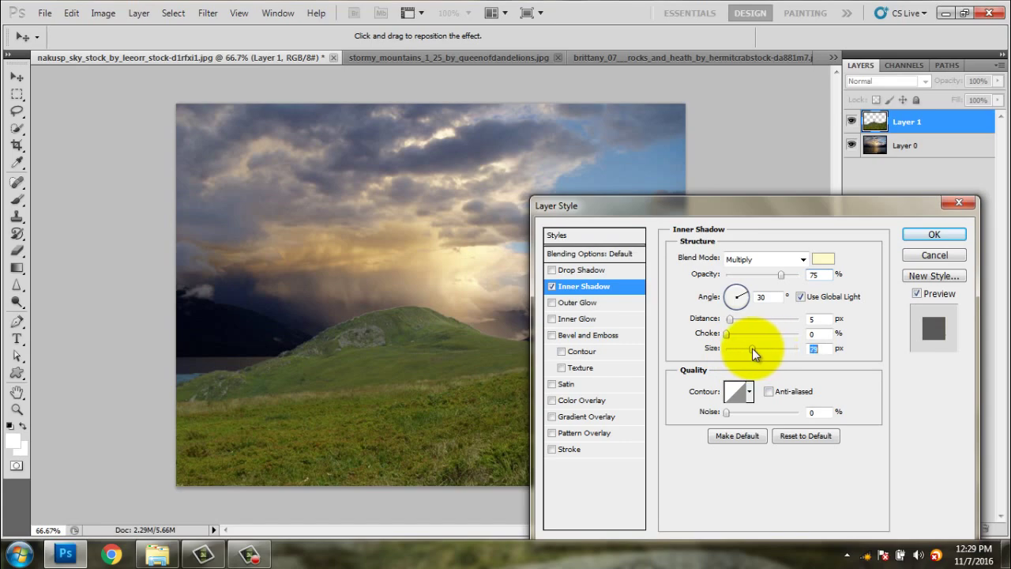
click(928, 237)
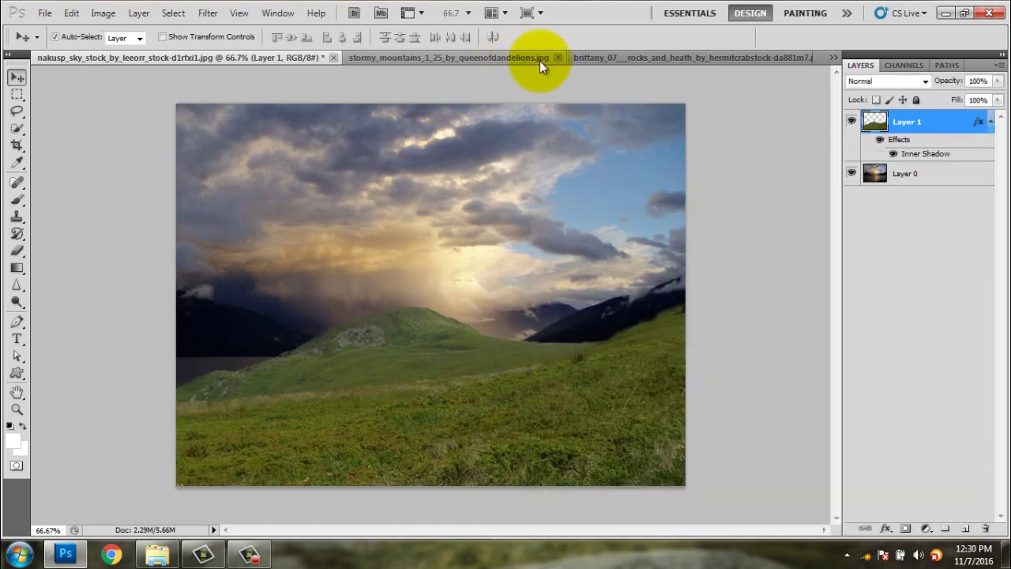
Step: Close the hill photo and bring in the rocks-and-heath photo, scaled to about 127% and moved down-left
click(560, 57)
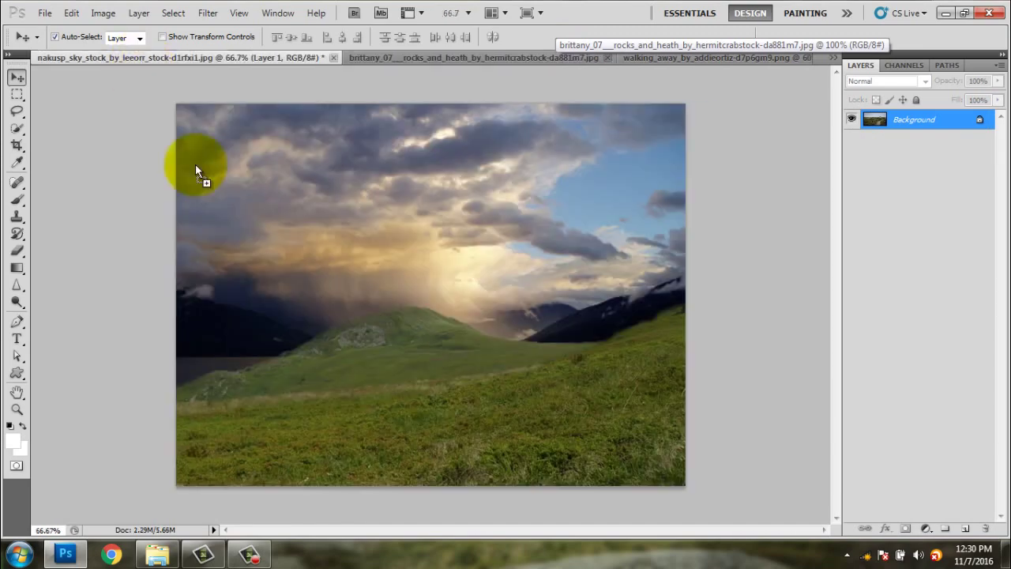
drag(139, 57, 350, 323)
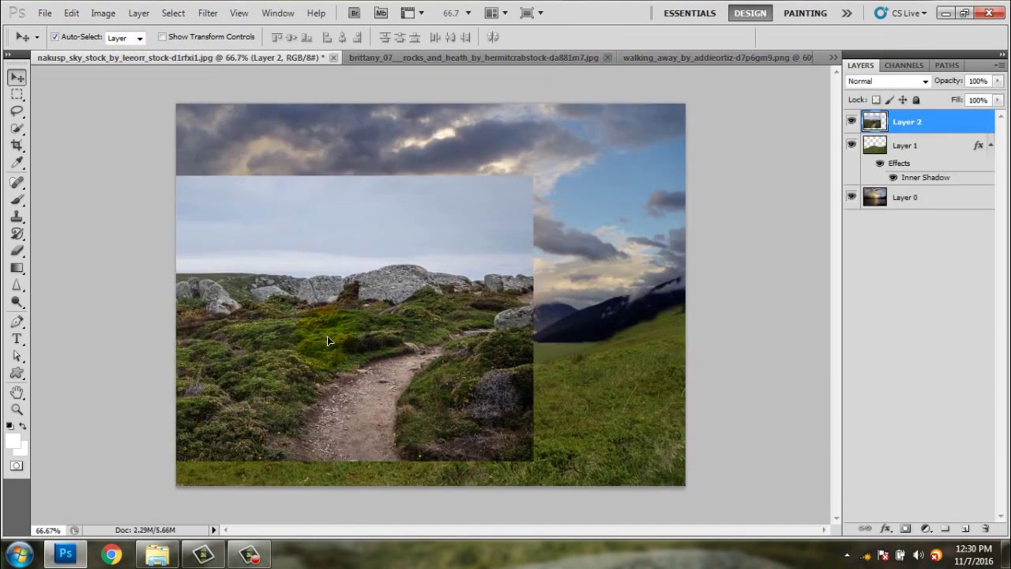
drag(264, 338, 345, 337)
key(ctrl+t)
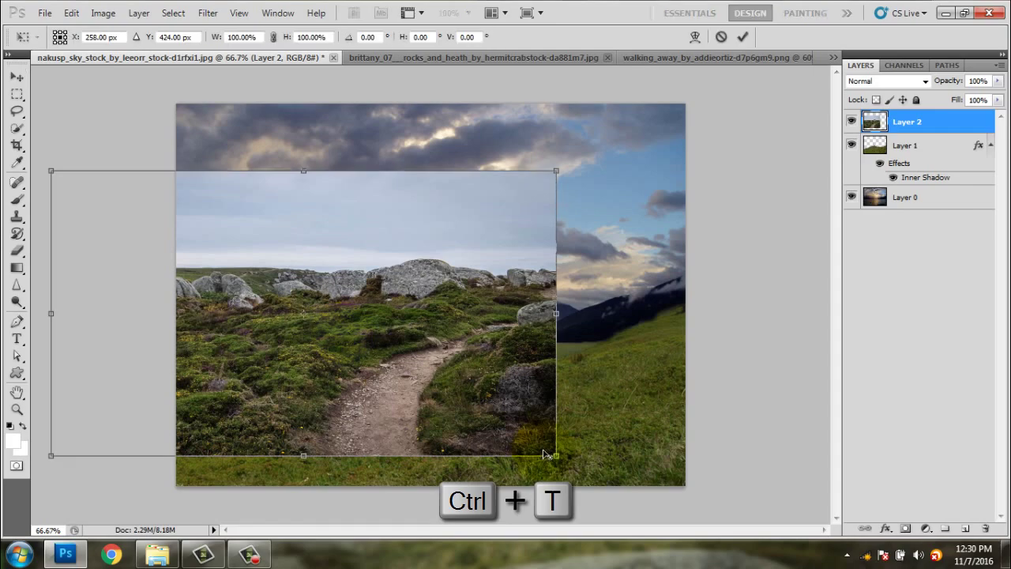
drag(556, 456, 625, 495)
drag(530, 400, 490, 418)
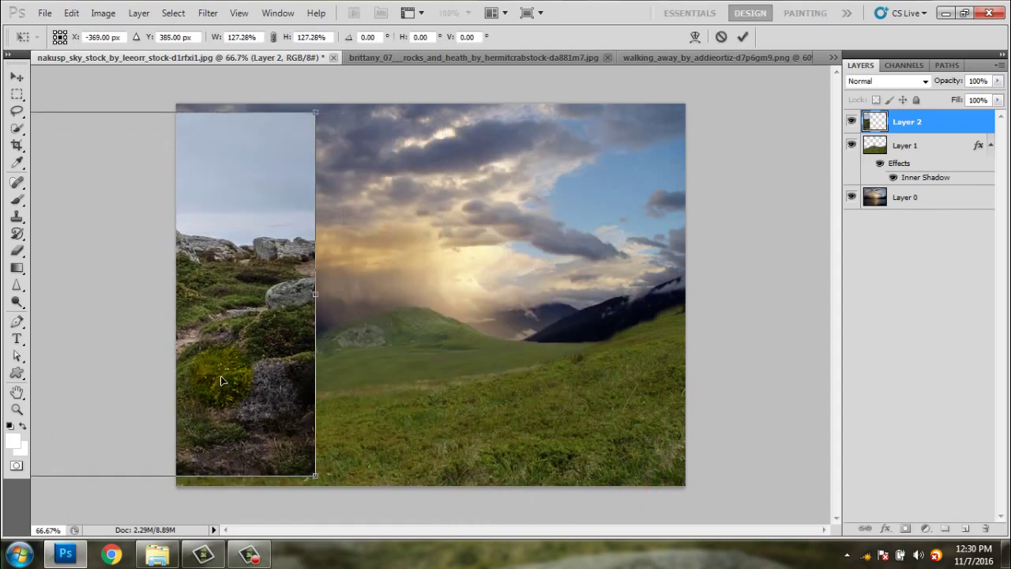
key(Return)
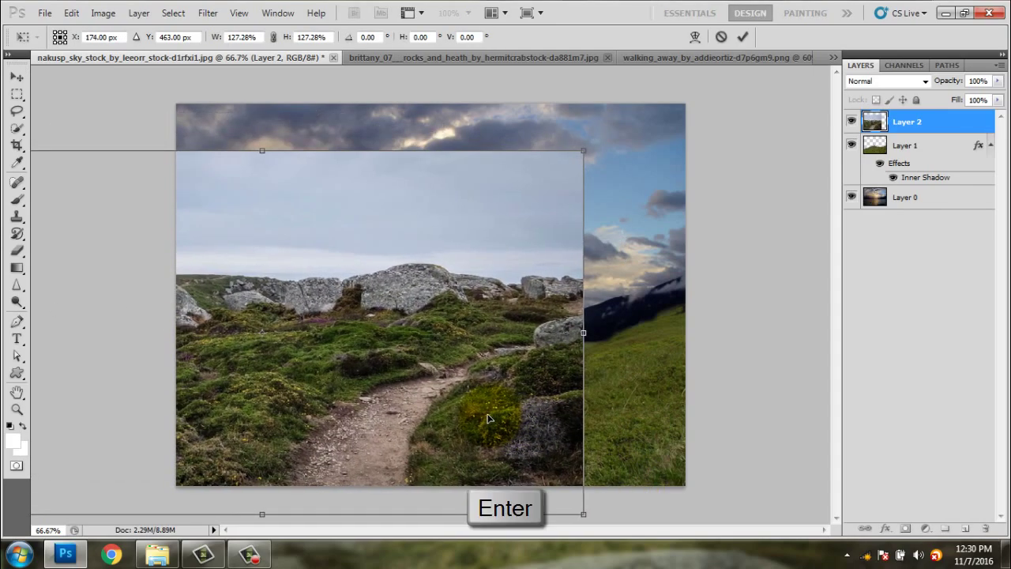
Step: Erase the heath photo's sky and boulders with a large eraser
click(17, 250)
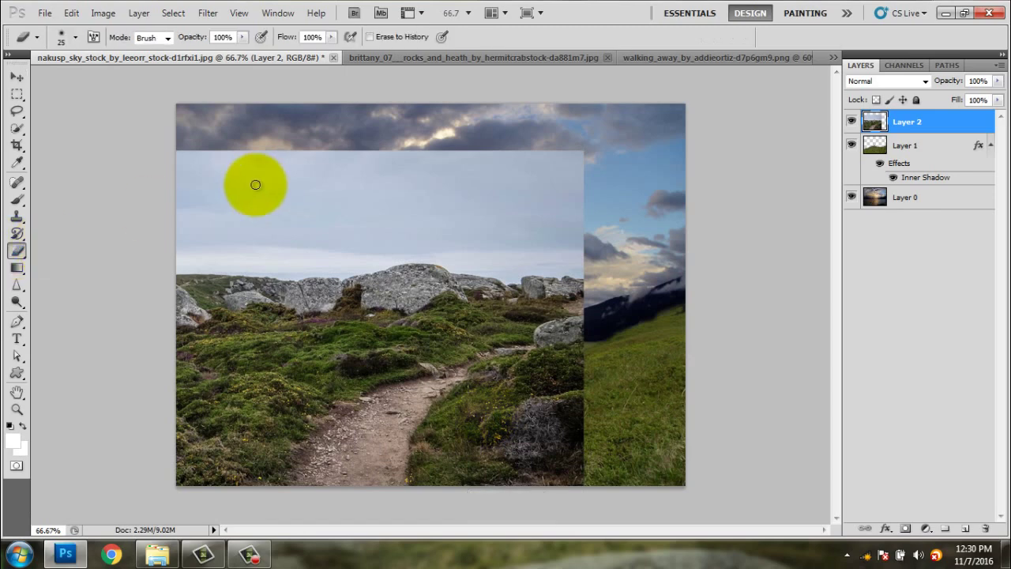
key(bracketright)
key(bracketright)
key(bracketright)
mouse_move(255, 185)
mouse_down()
mouse_move(135, 289)
mouse_move(666, 248)
mouse_move(395, 323)
mouse_move(290, 403)
mouse_move(545, 340)
mouse_move(442, 443)
mouse_move(384, 445)
mouse_up()
Step: Stretch the path layer wider and shorter, then select it together with the hill layer
key(ctrl+t)
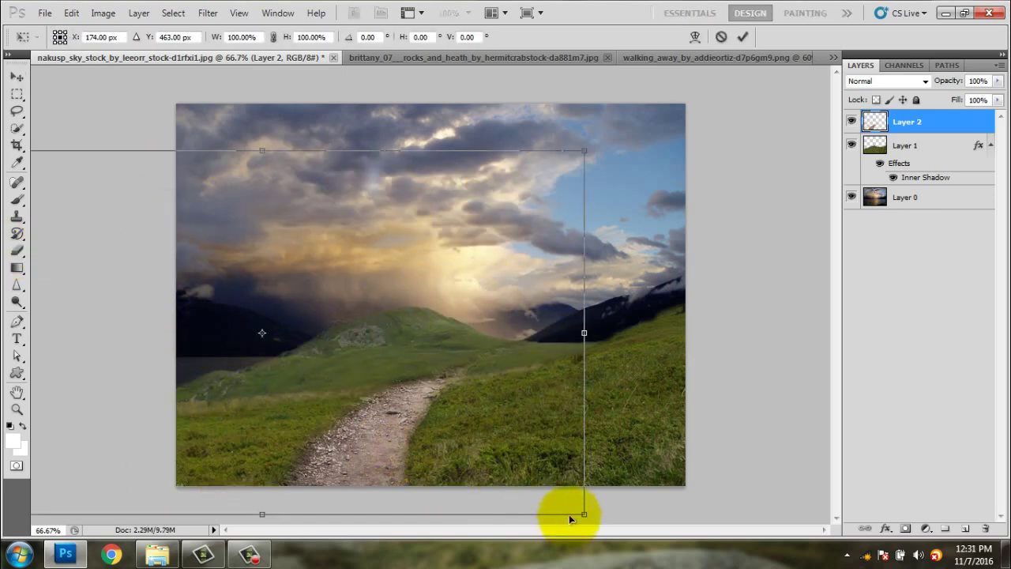
key(ctrl+minus)
drag(582, 447, 639, 433)
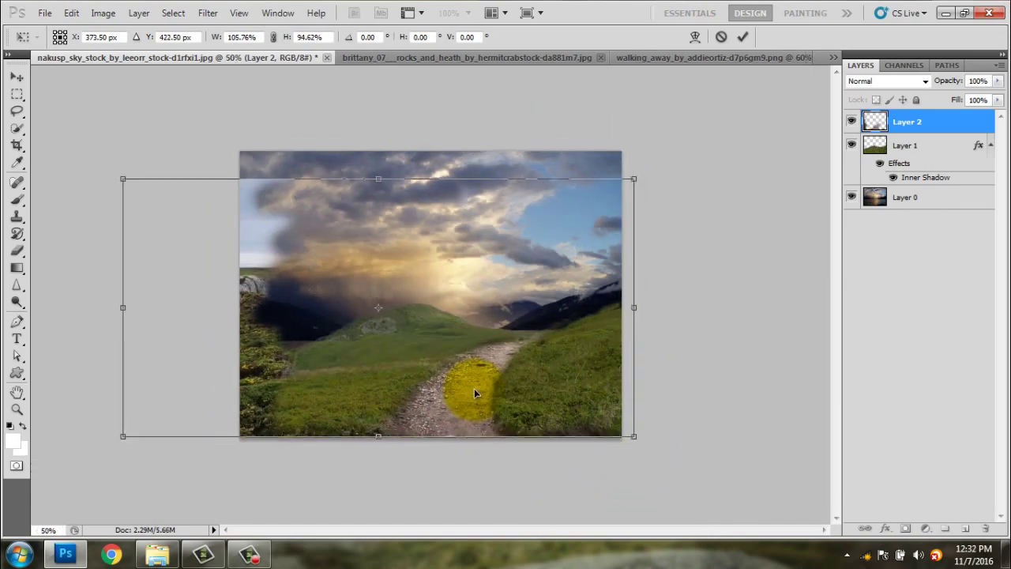
key(Return)
key(ctrl+plus)
key(v)
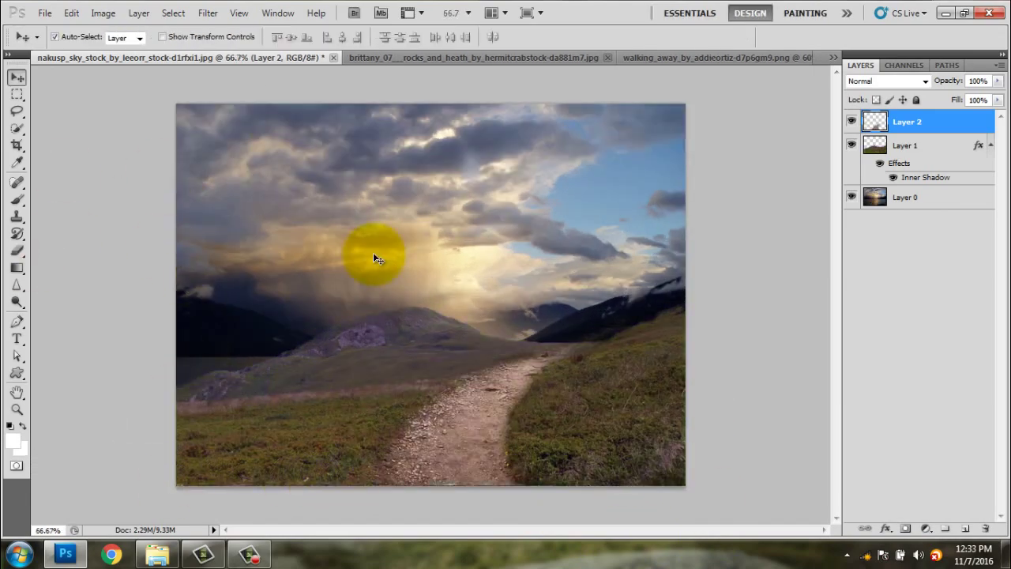
ctrl+click(907, 154)
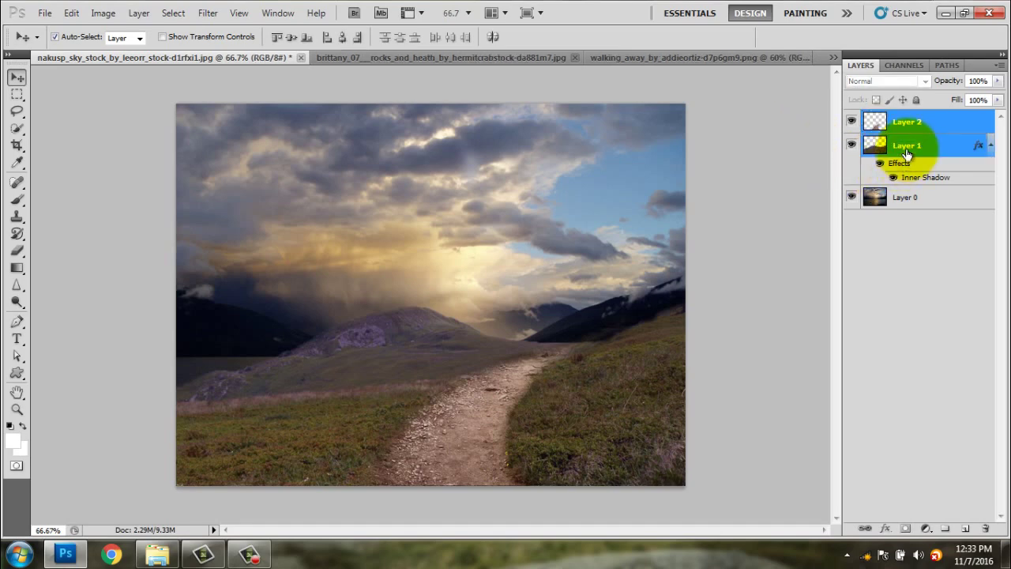
Step: Merge the hill and path layers and drag the colonial house into the composite
key(ctrl+e)
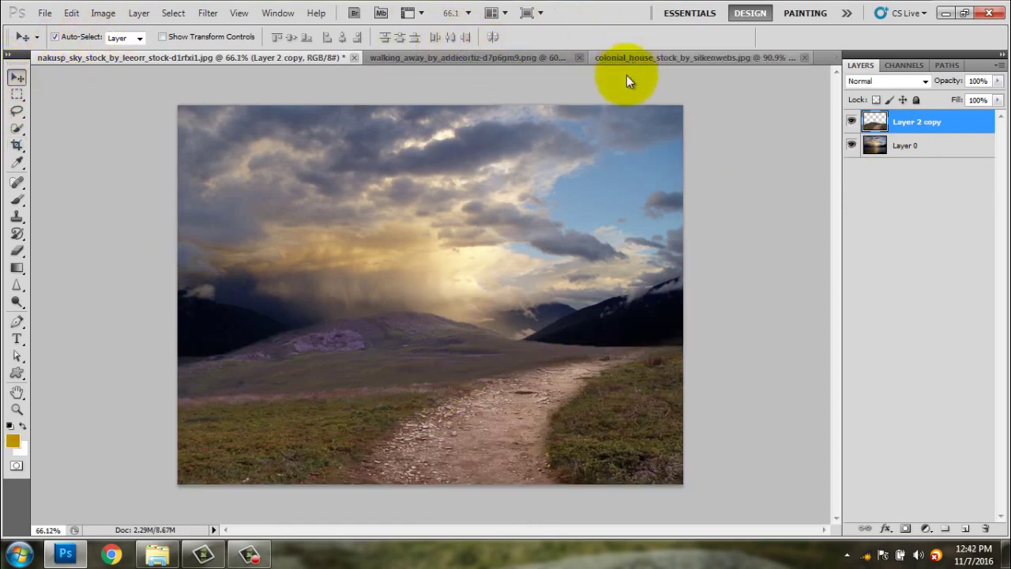
click(626, 58)
mouse_move(485, 237)
mouse_down()
mouse_move(411, 226)
mouse_move(496, 274)
mouse_up()
Step: Flip the house horizontally and scale it to about a third, placed right of the path
key(ctrl+t)
right_click(493, 275)
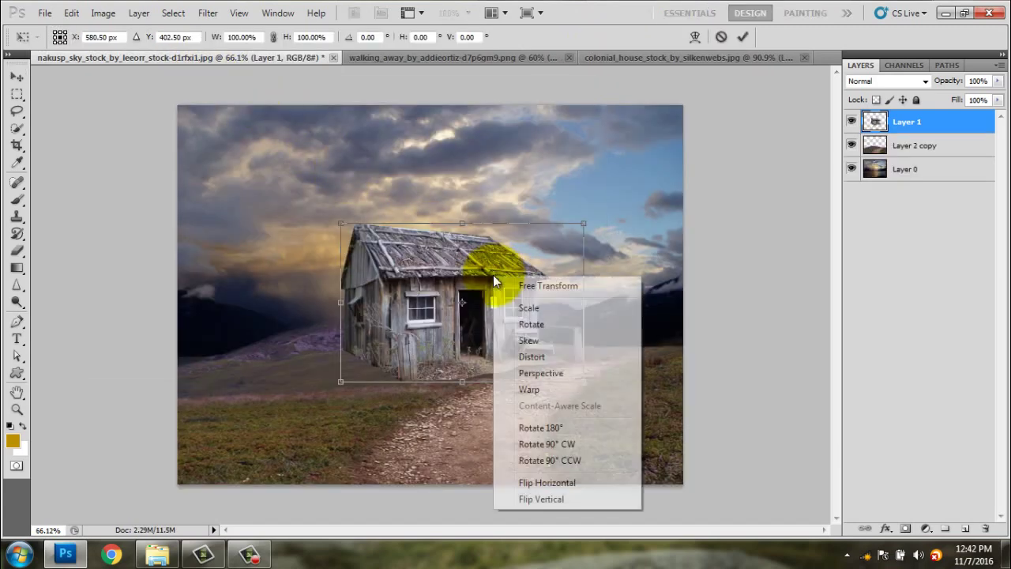
click(553, 482)
mouse_move(583, 224)
mouse_down()
mouse_move(508, 304)
mouse_move(632, 322)
mouse_up()
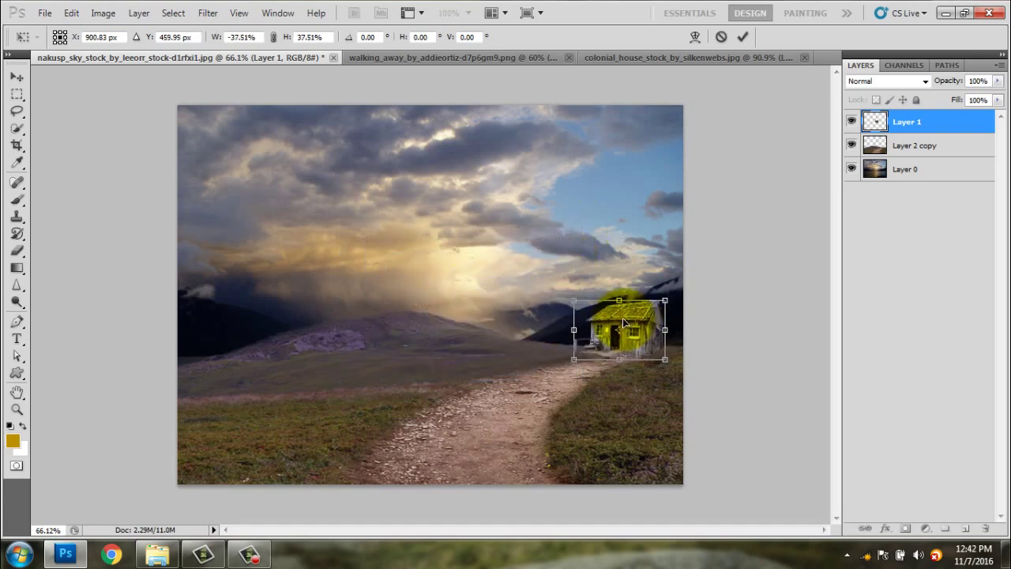
drag(672, 359, 681, 364)
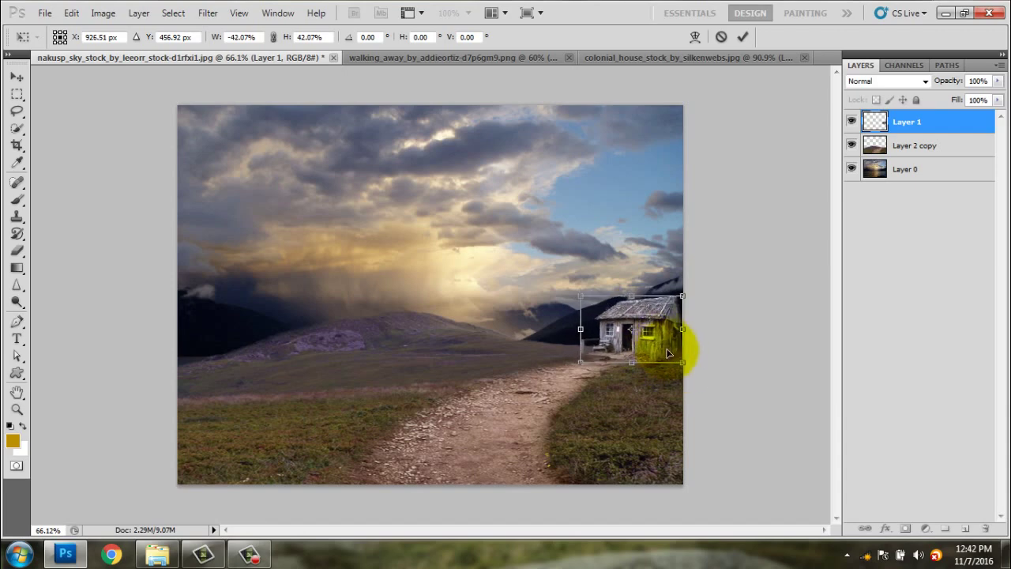
drag(678, 363, 686, 365)
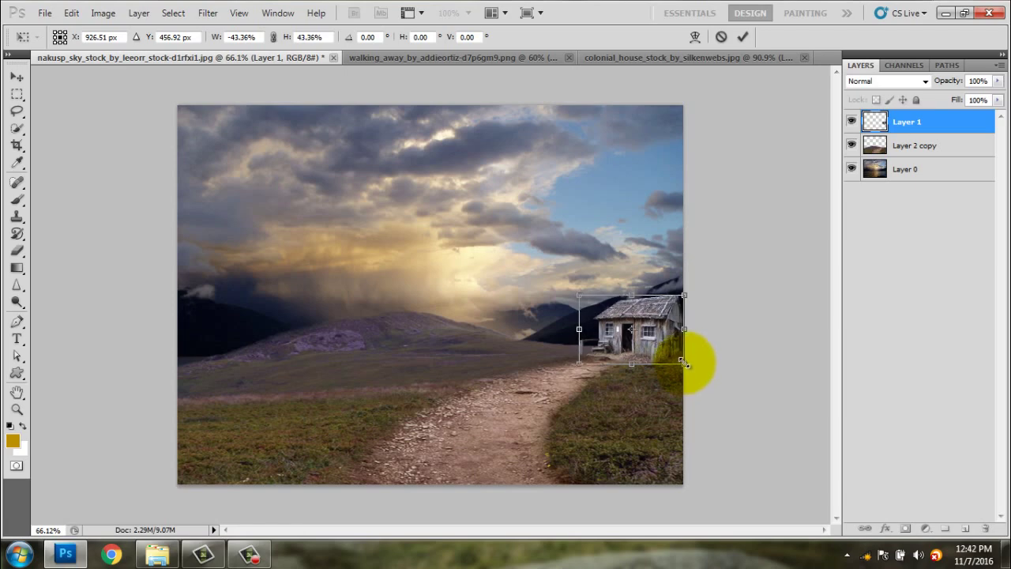
key(Return)
Step: Zoom in on the house base to prepare for erasing around it
scroll(686, 366, up, 1)
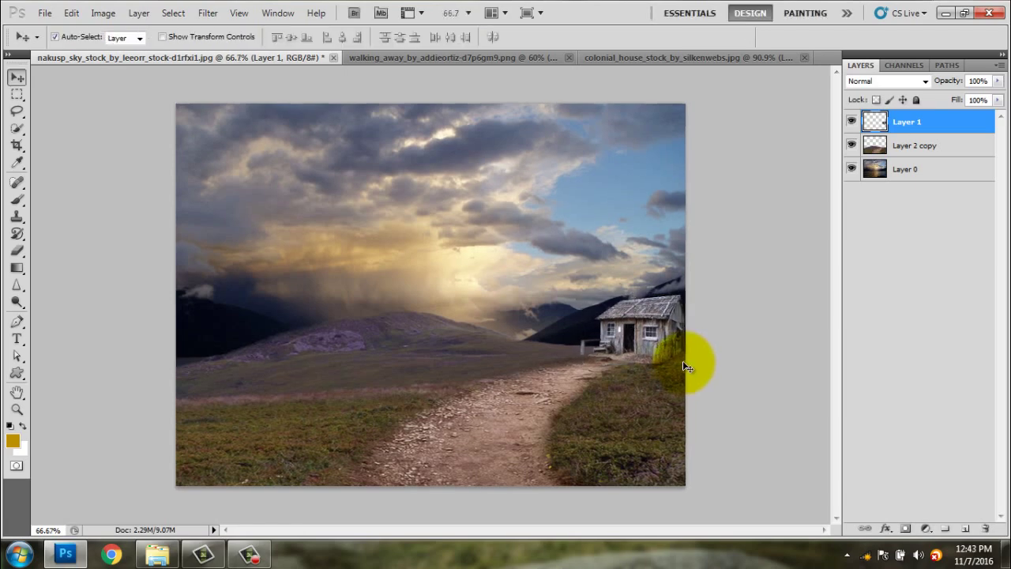
scroll(682, 360, up, 1)
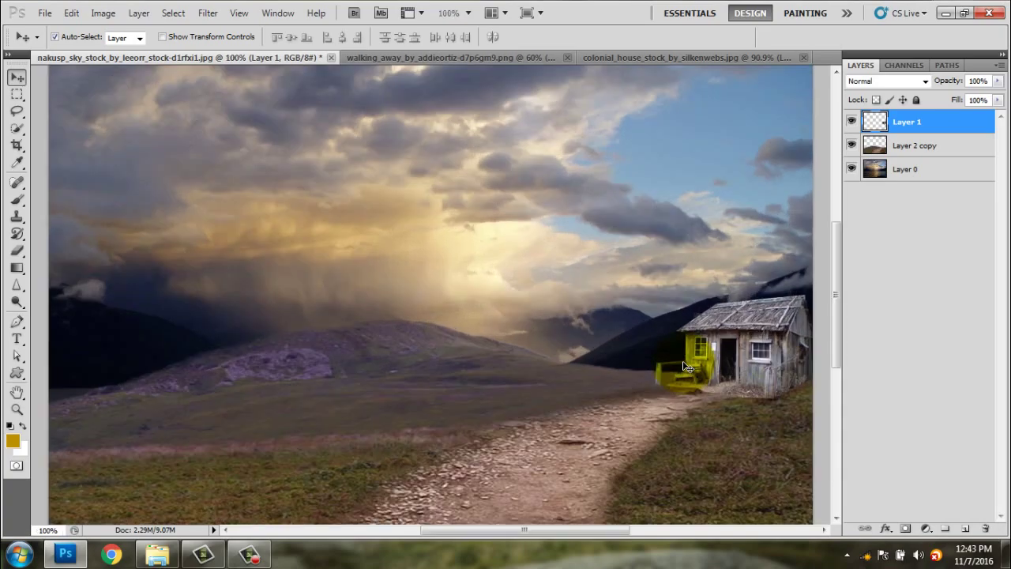
scroll(682, 360, up, 1)
drag(500, 535, 598, 535)
drag(836, 298, 839, 309)
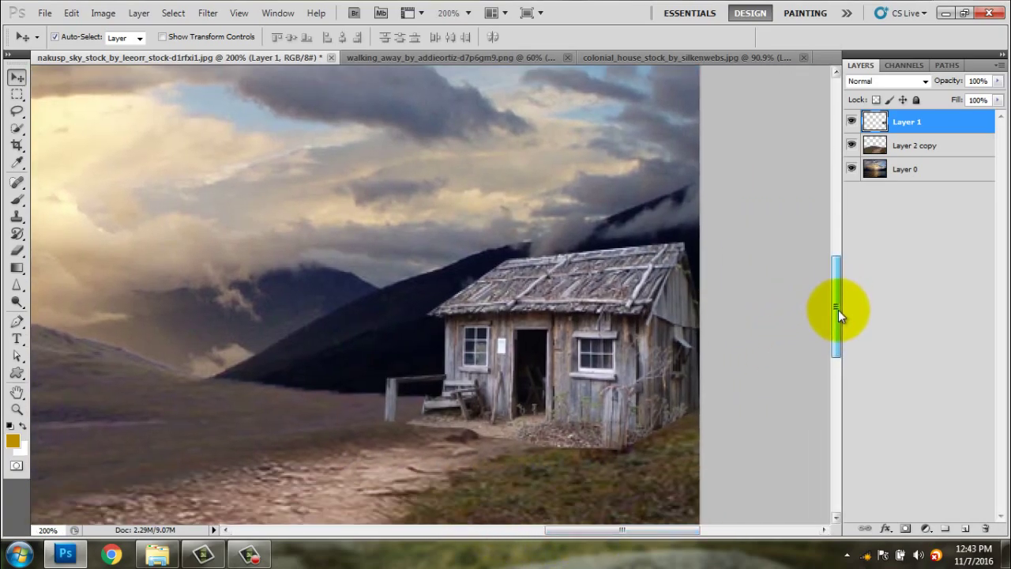
click(17, 251)
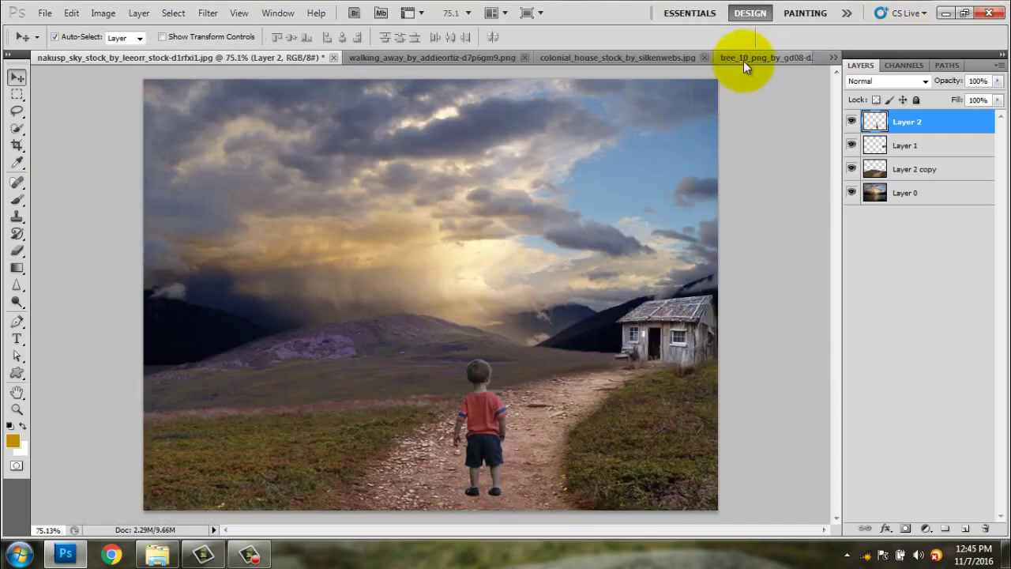
Step: Bring the tree cutout into the composite and shrink it onto the distant hilltop
click(744, 61)
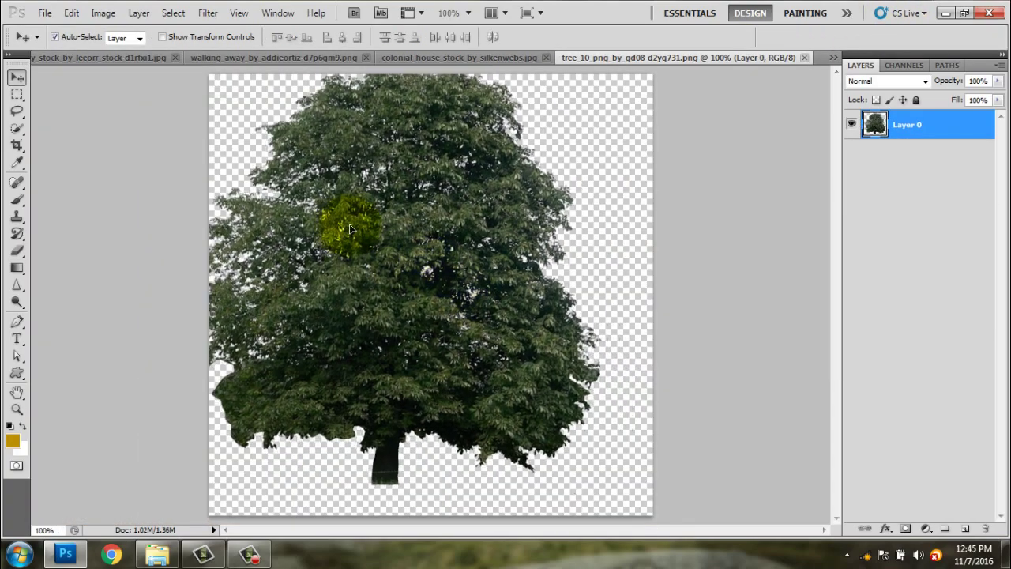
drag(349, 223, 466, 286)
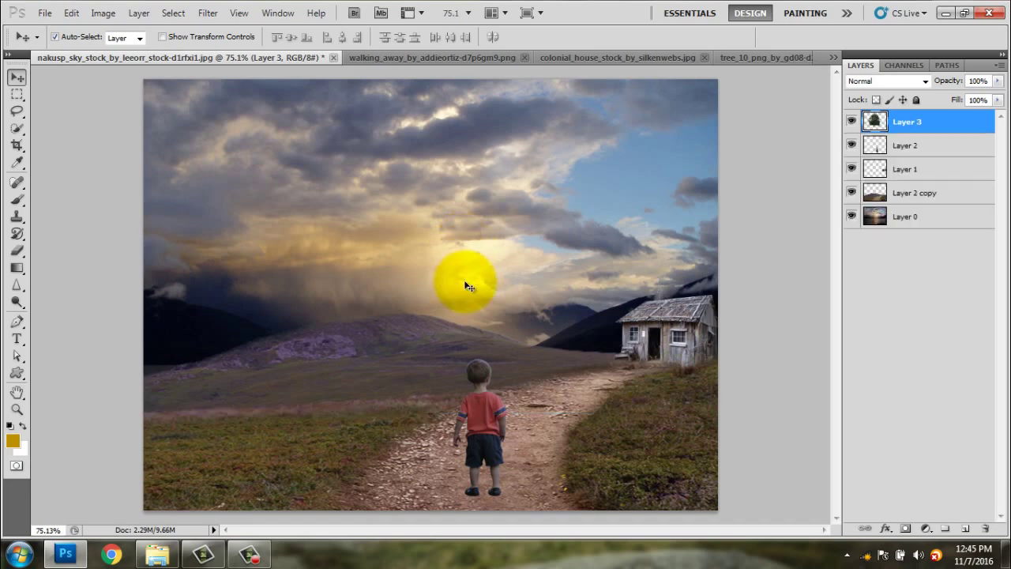
key(ctrl+t)
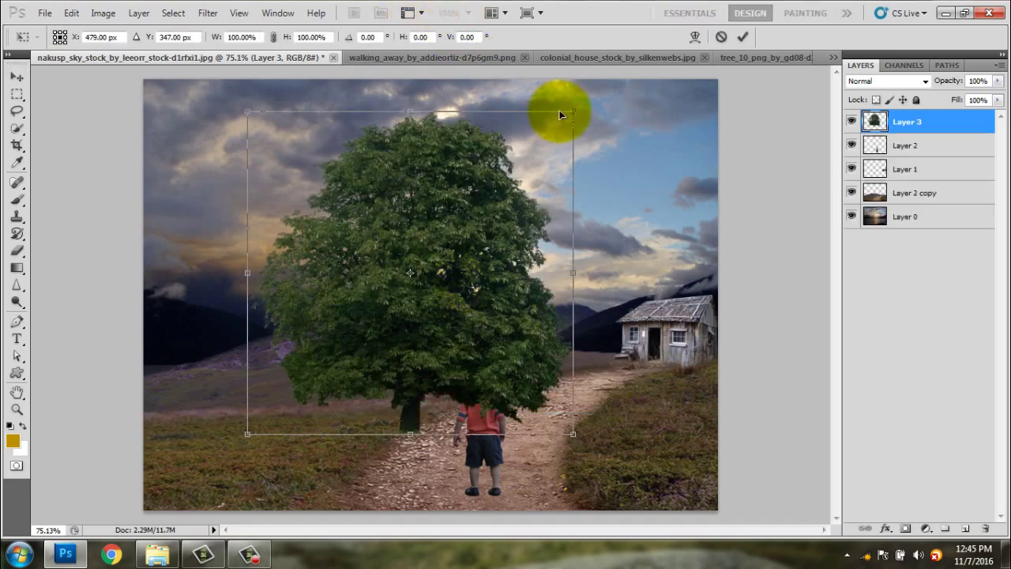
click(929, 175)
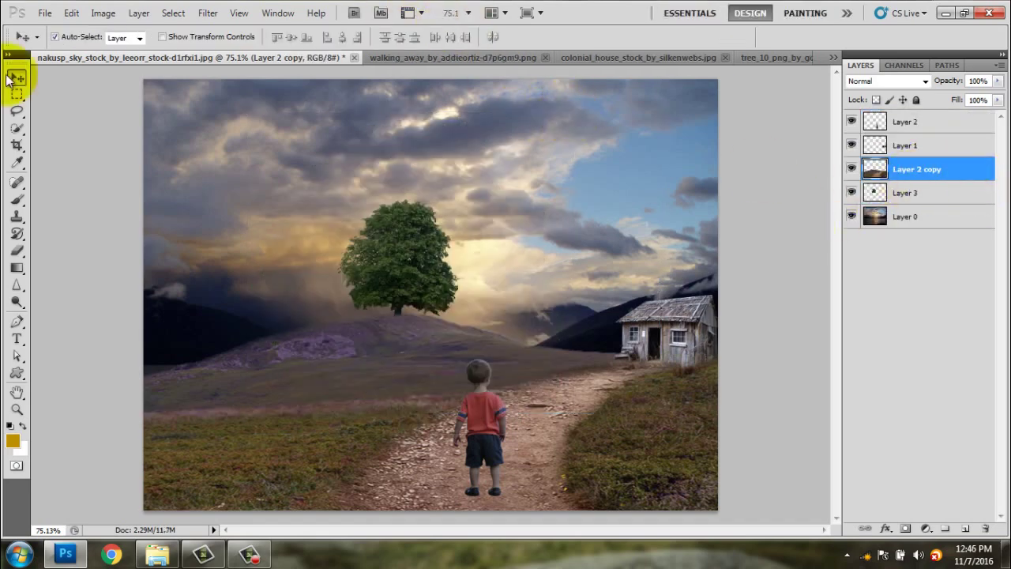
Step: Apply a slight Color Balance shift to the landscape layer
click(103, 14)
mouse_move(127, 49)
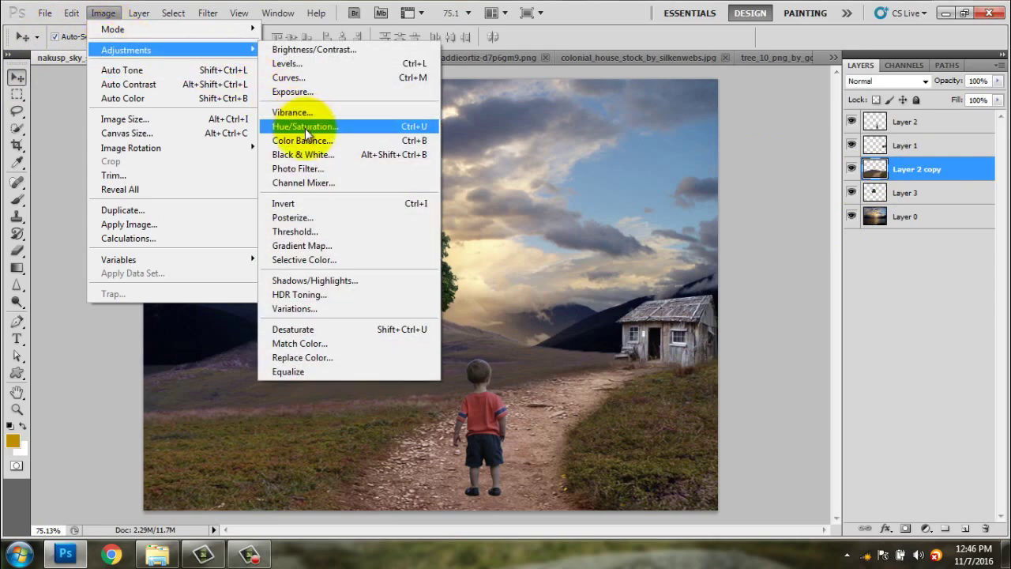
click(312, 140)
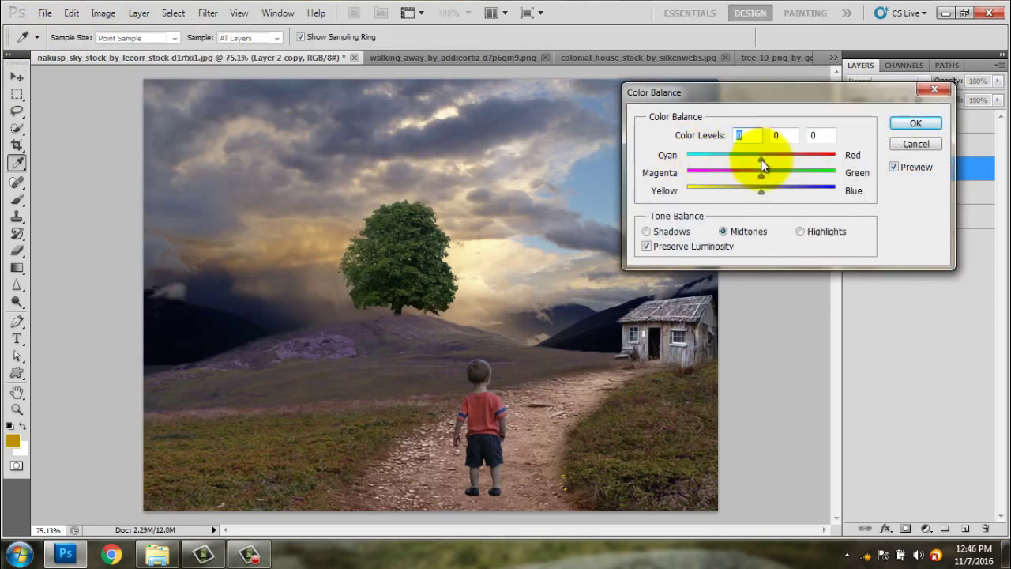
mouse_move(771, 159)
mouse_down()
mouse_move(761, 166)
mouse_move(763, 199)
mouse_move(752, 175)
mouse_up()
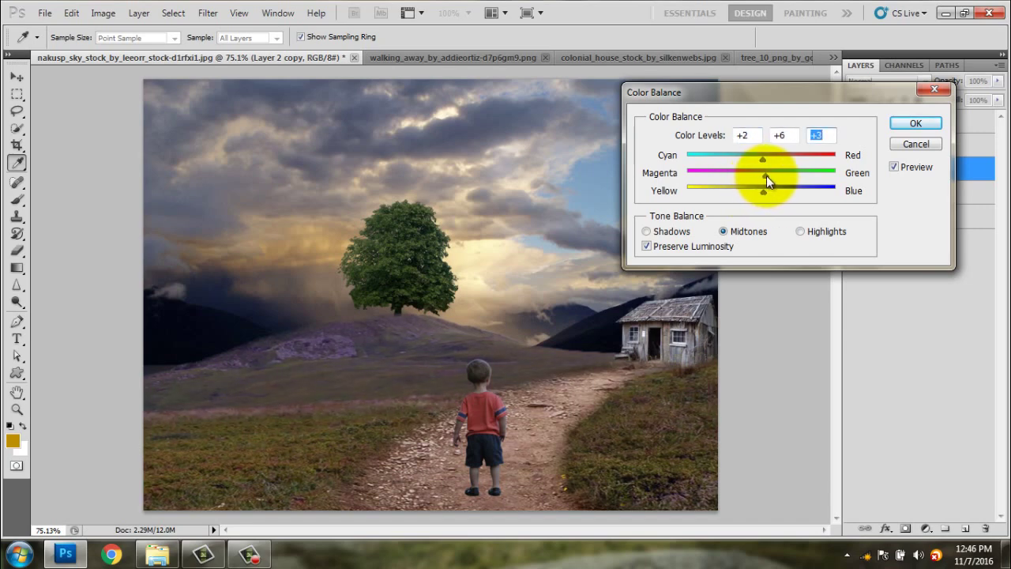
click(910, 124)
Step: Add a Photo Filter adjustment layer above Layer 2 using the Underwater preset
key(v)
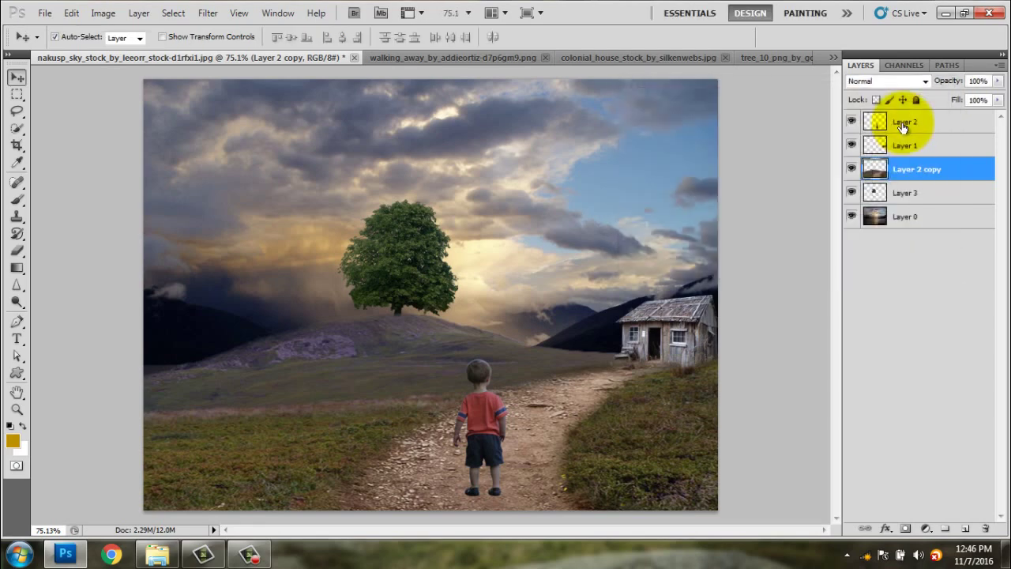
click(903, 123)
click(926, 529)
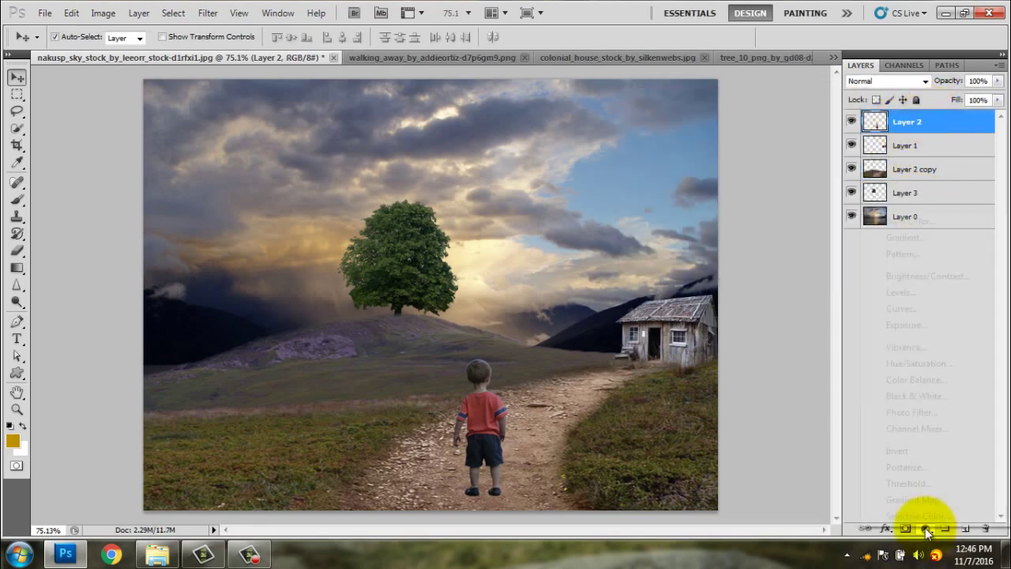
click(915, 414)
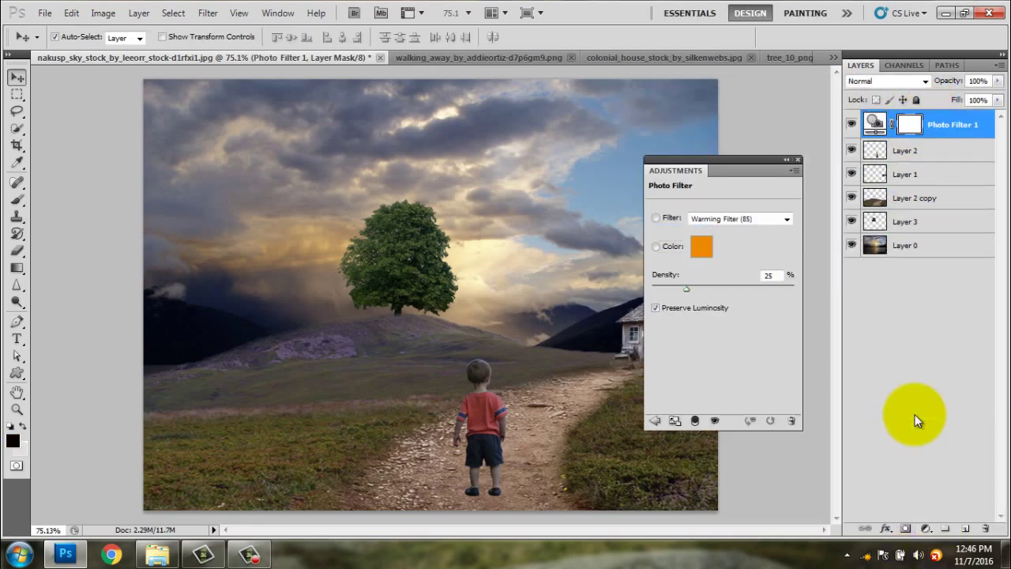
click(732, 218)
click(732, 457)
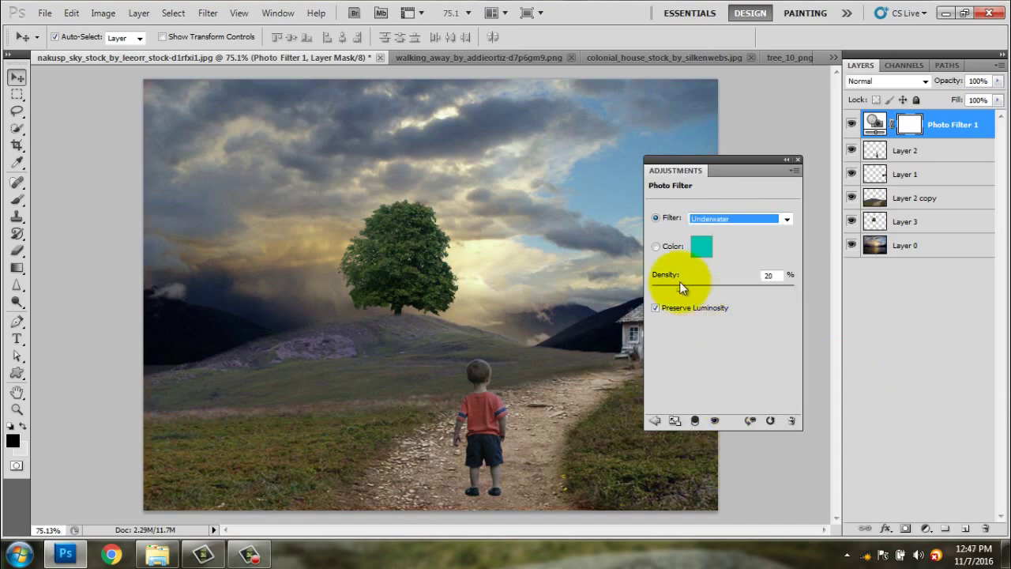
click(799, 161)
Step: Adjust Brightness/Contrast on Layer 2 copy, raising contrast slightly
click(877, 198)
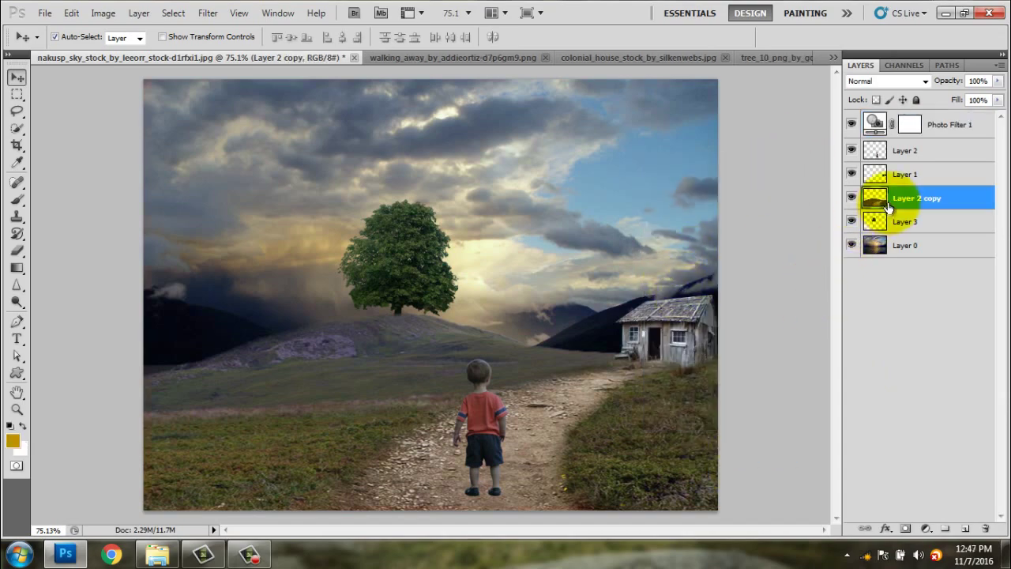
click(102, 12)
click(286, 42)
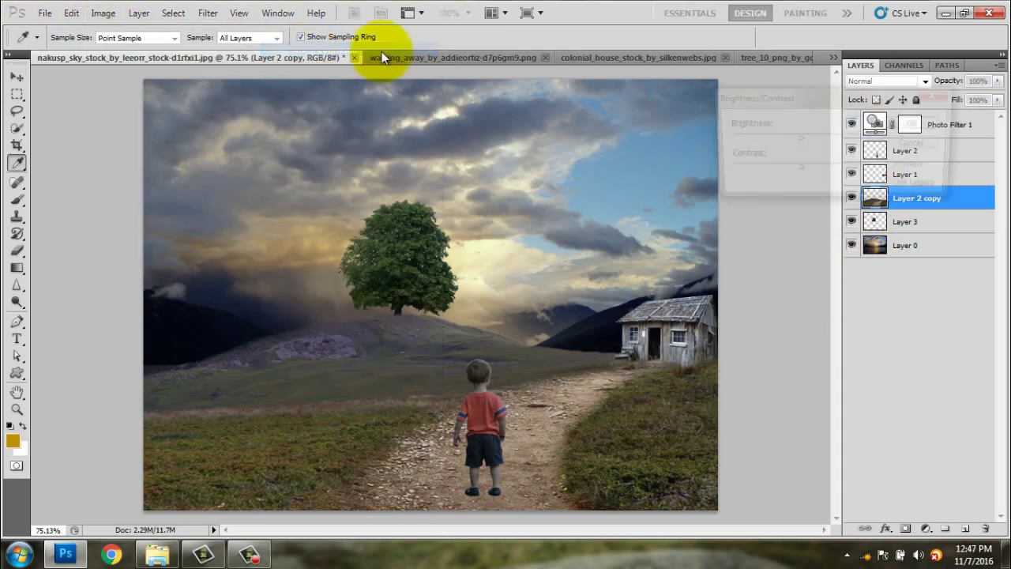
click(779, 170)
drag(779, 174, 790, 174)
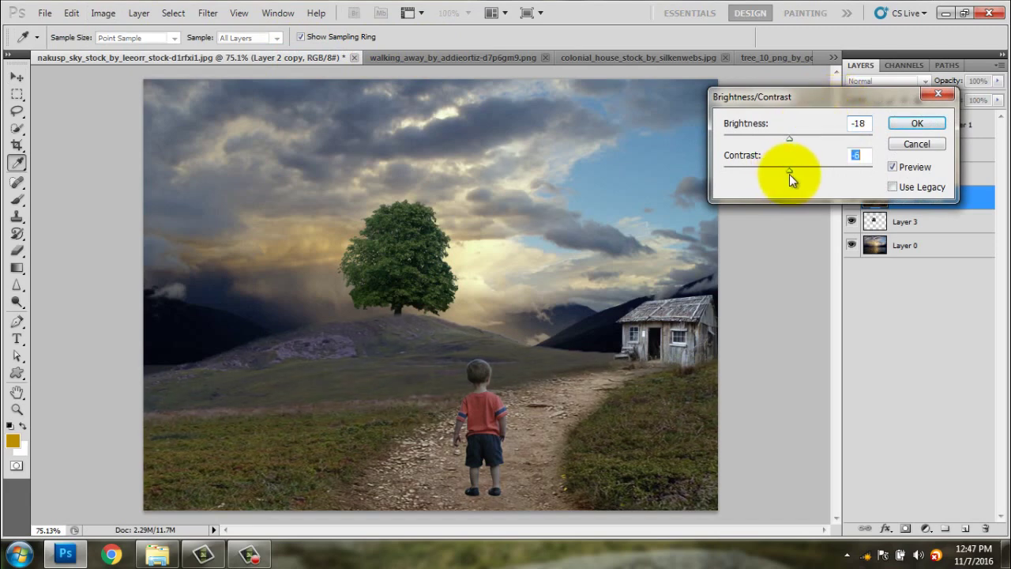
click(916, 124)
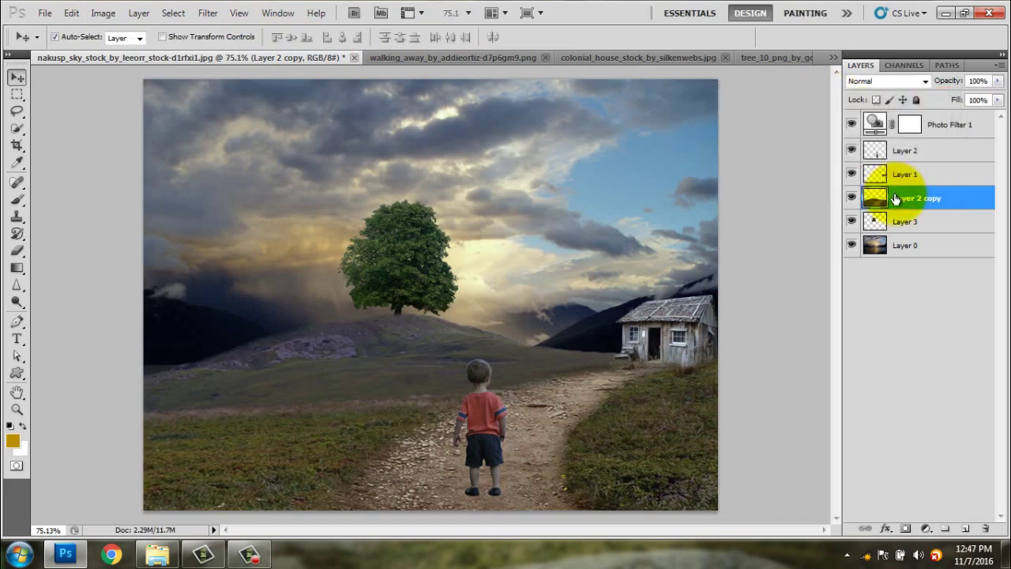
click(207, 13)
Step: Raise Viveza 2's Global Structure slider to sharpen the grass and trail, then apply
click(403, 434)
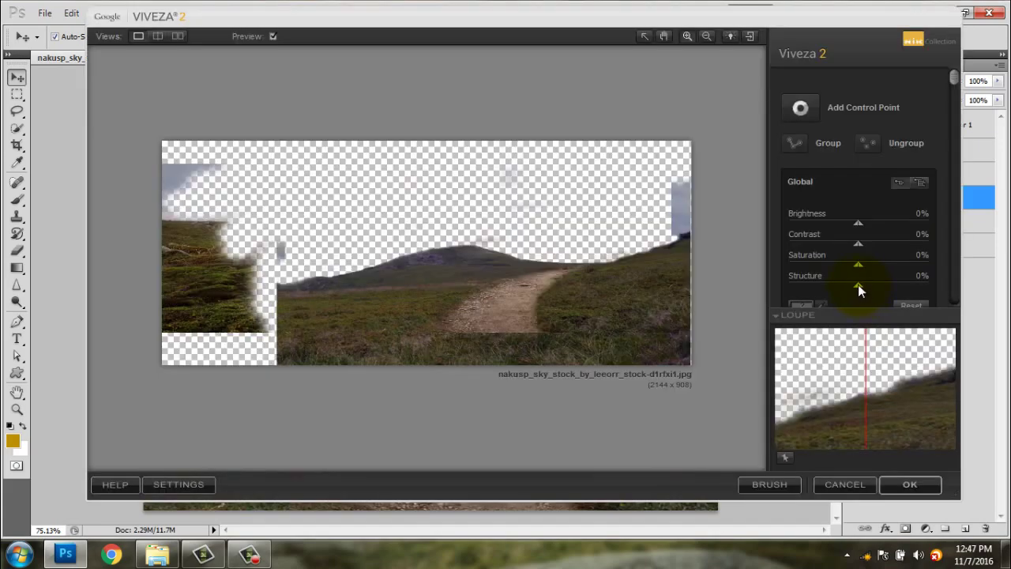
drag(858, 286, 898, 293)
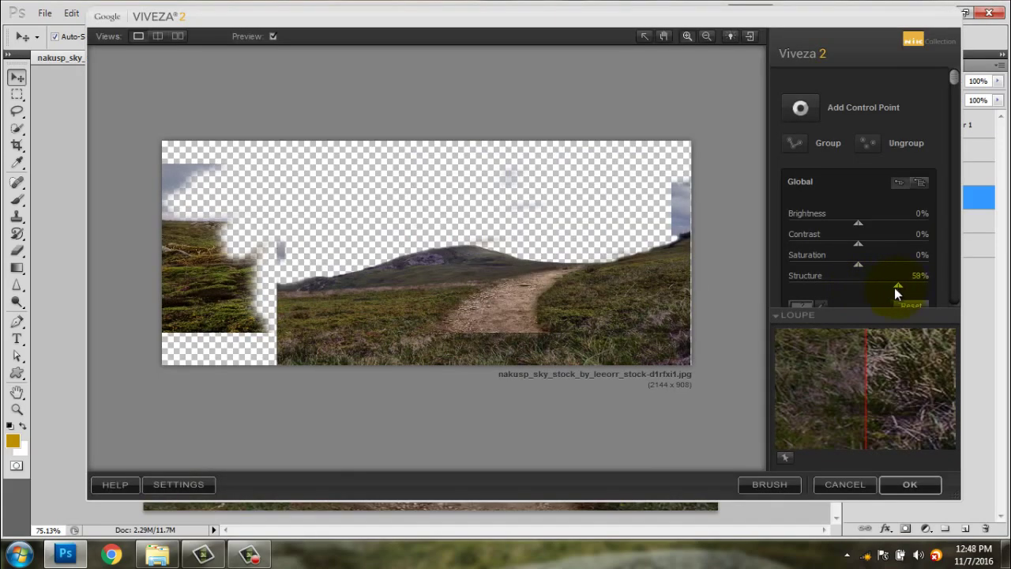
click(922, 488)
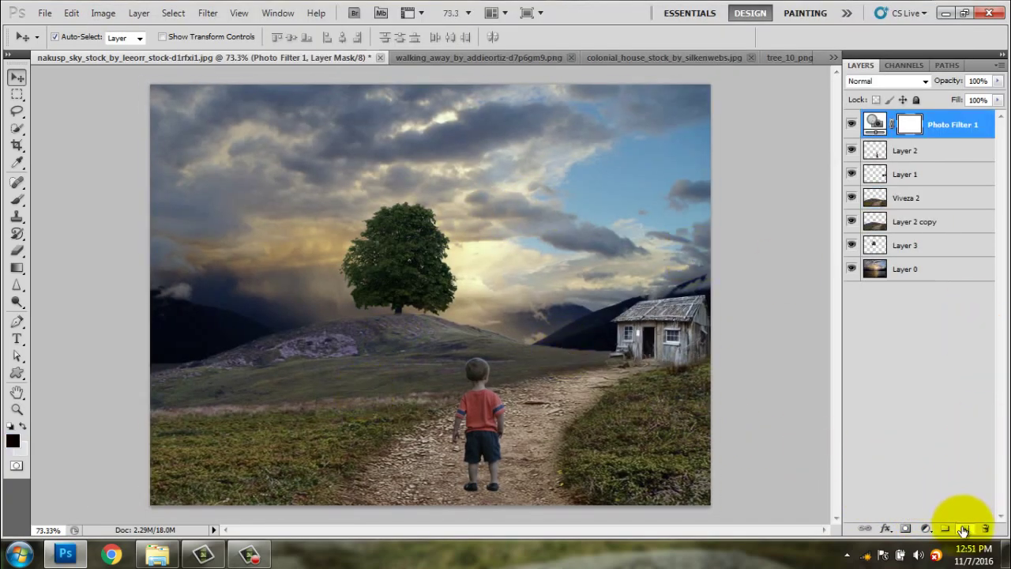
Step: On a new layer, fill a thin wide ellipse across the sky behind the tree with bright yellow
click(964, 528)
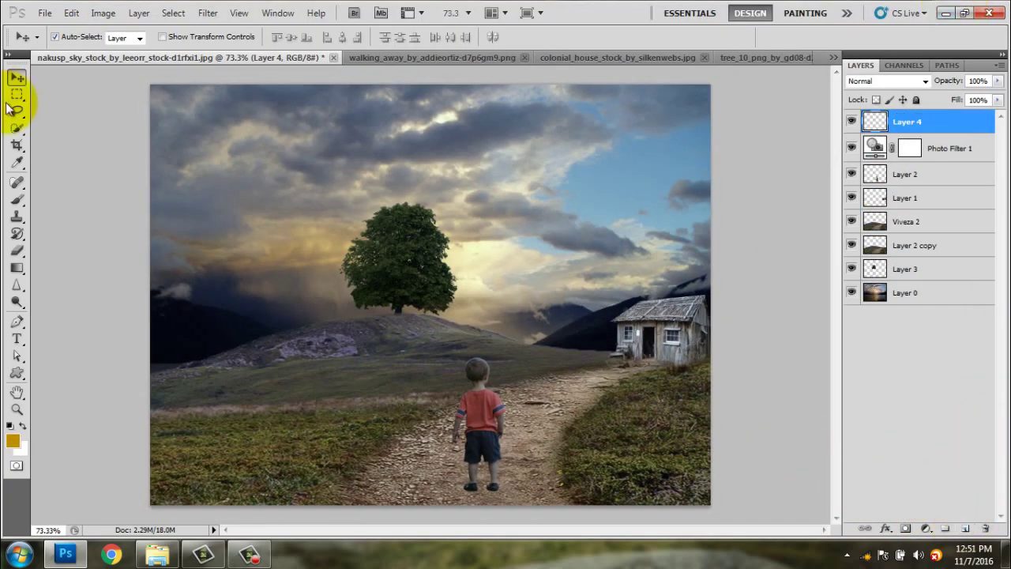
drag(16, 94, 79, 106)
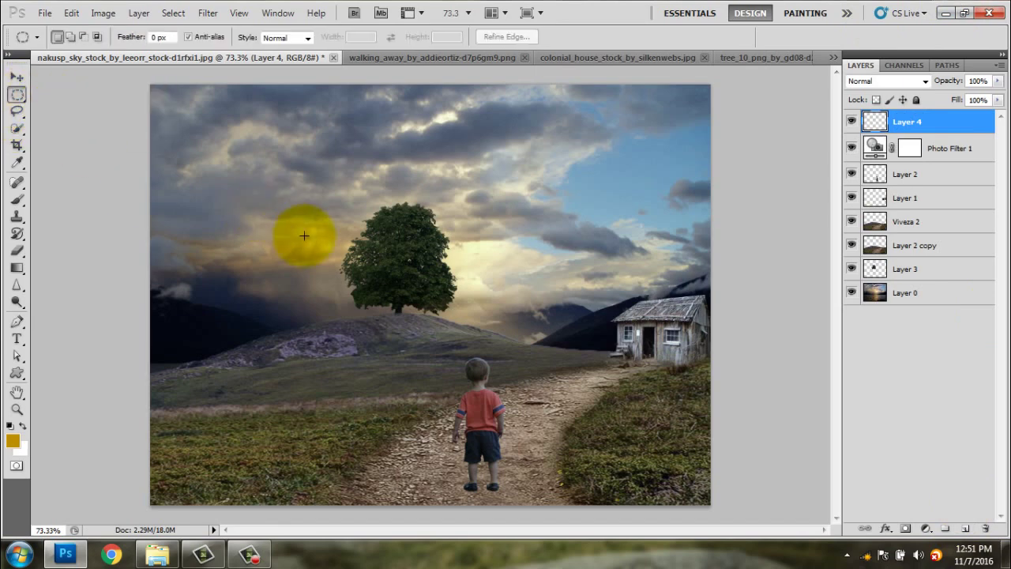
drag(249, 267, 524, 289)
drag(586, 286, 632, 284)
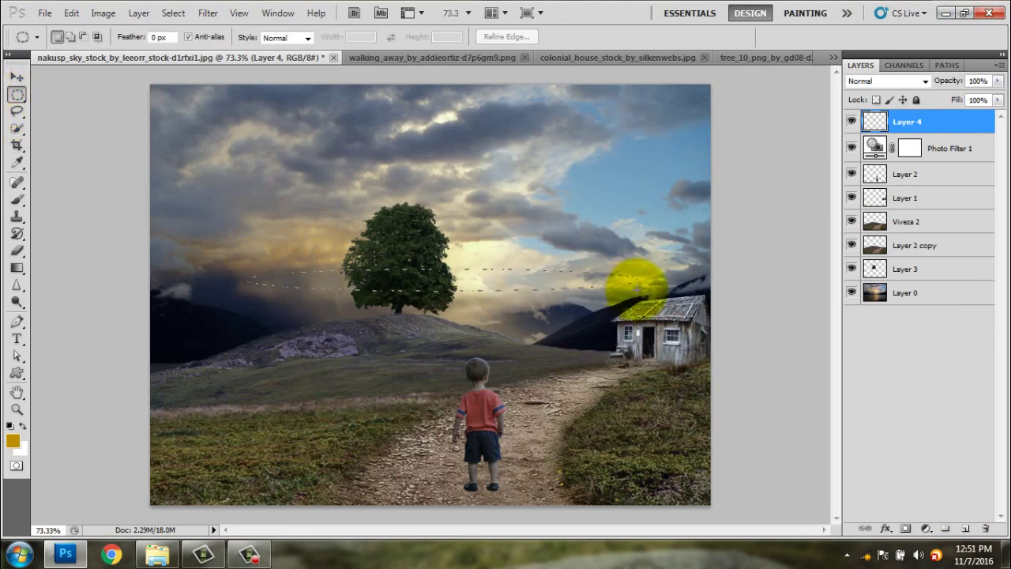
click(13, 440)
click(834, 169)
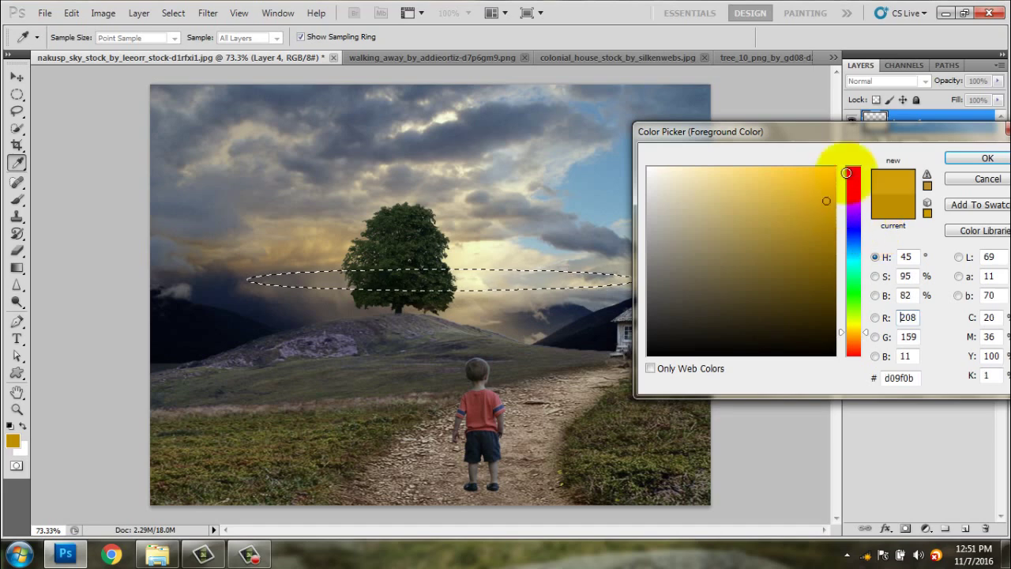
click(987, 158)
key(alt+BackSpace)
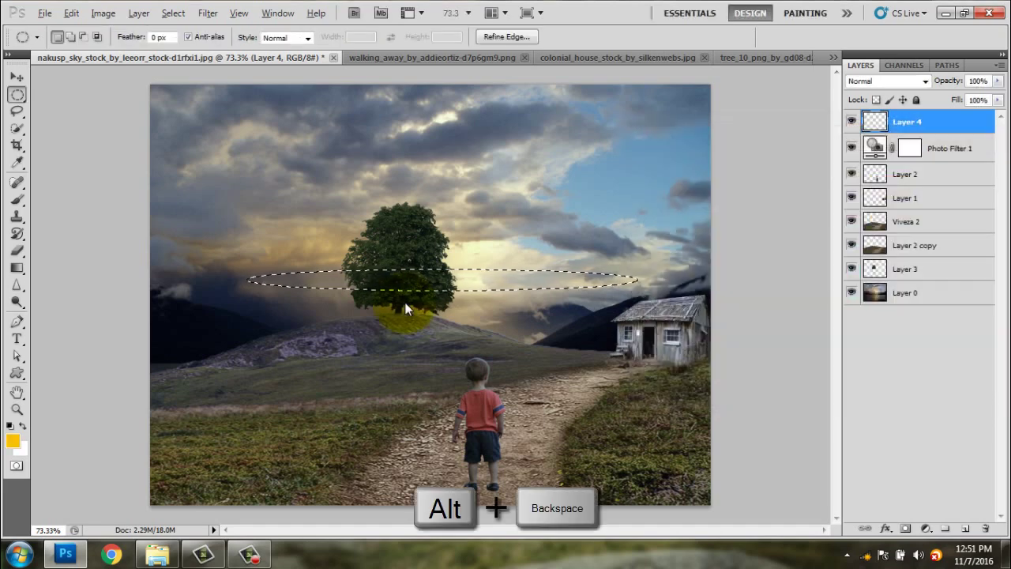
key(ctrl+d)
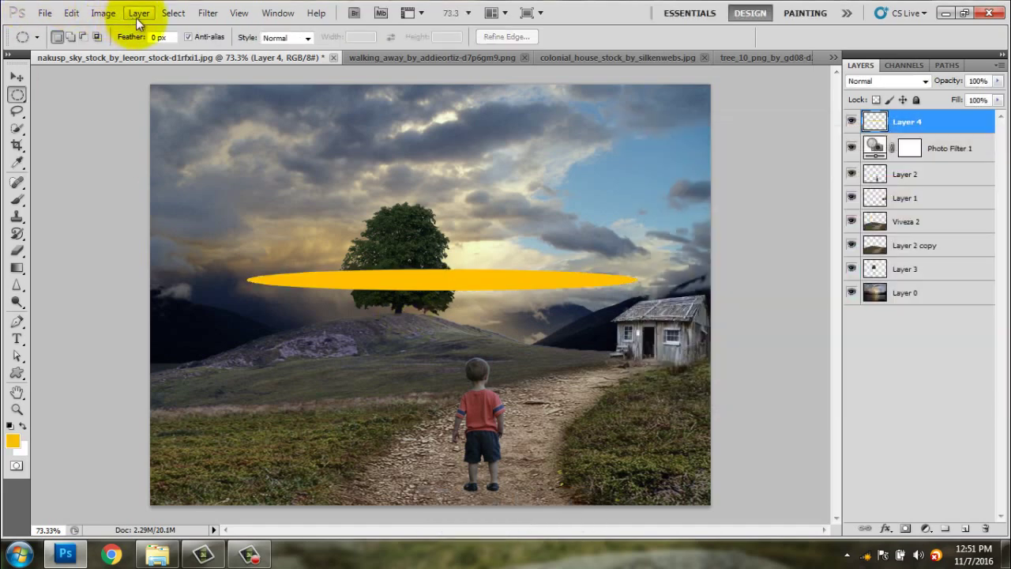
Step: Gaussian-blur the yellow ellipse into a soft glow
click(208, 14)
mouse_move(215, 147)
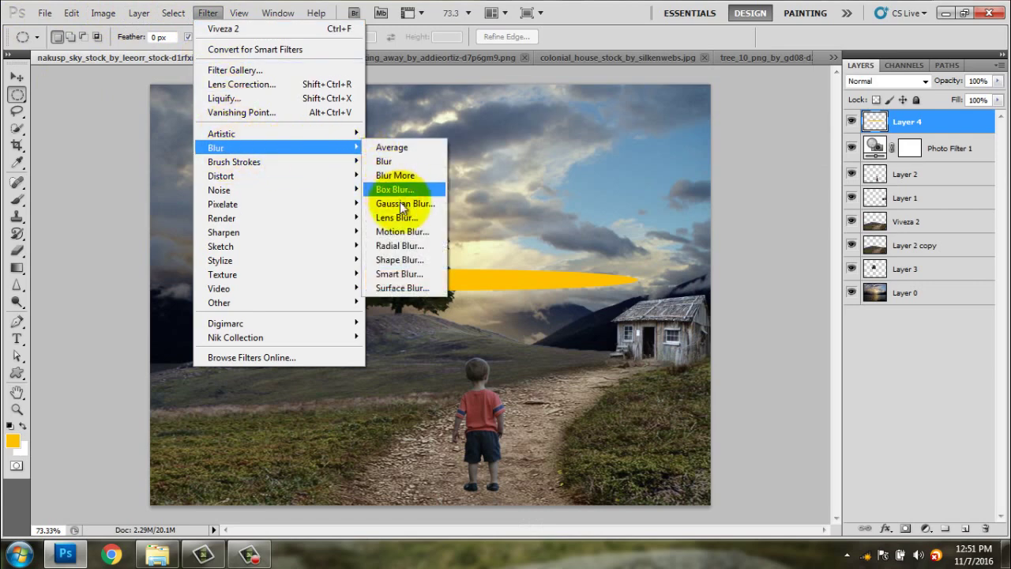
click(395, 204)
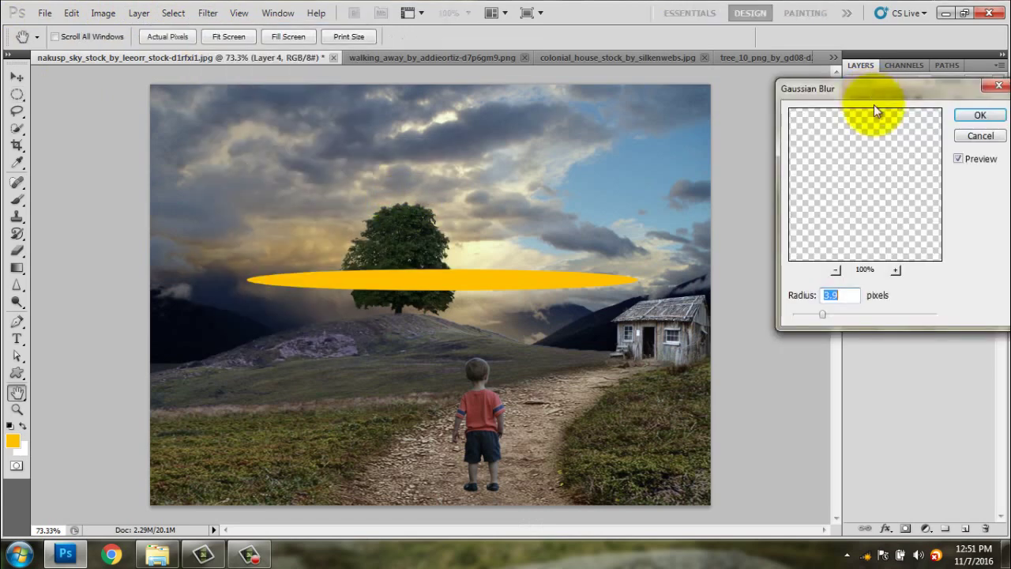
mouse_move(901, 315)
mouse_down()
mouse_move(925, 312)
mouse_move(890, 314)
mouse_up()
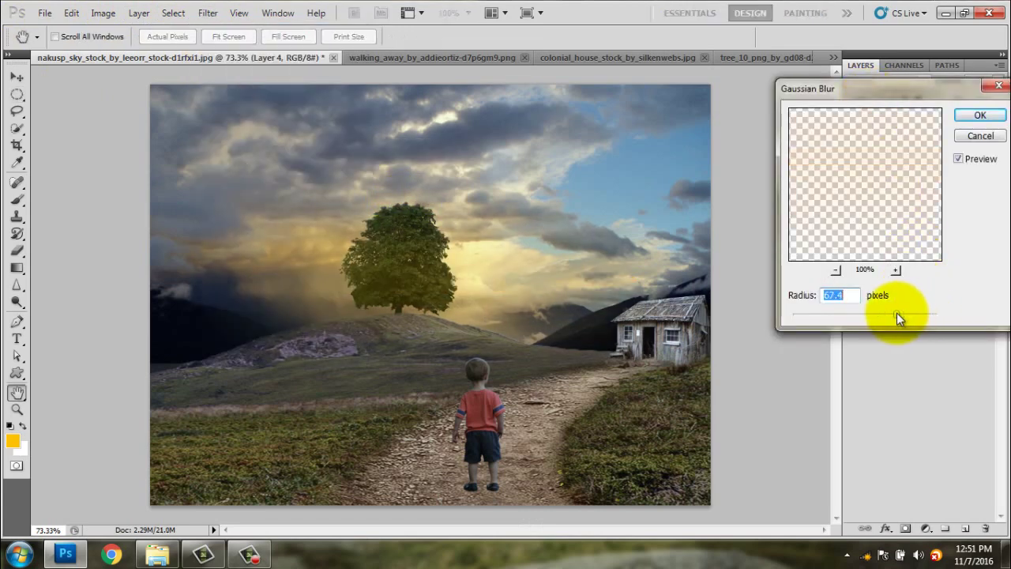
click(980, 115)
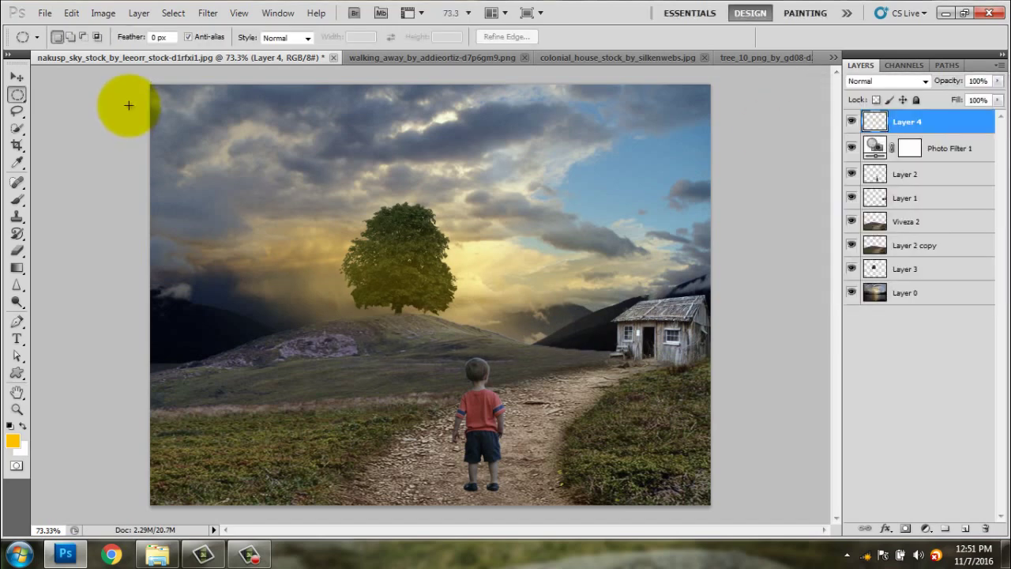
click(17, 77)
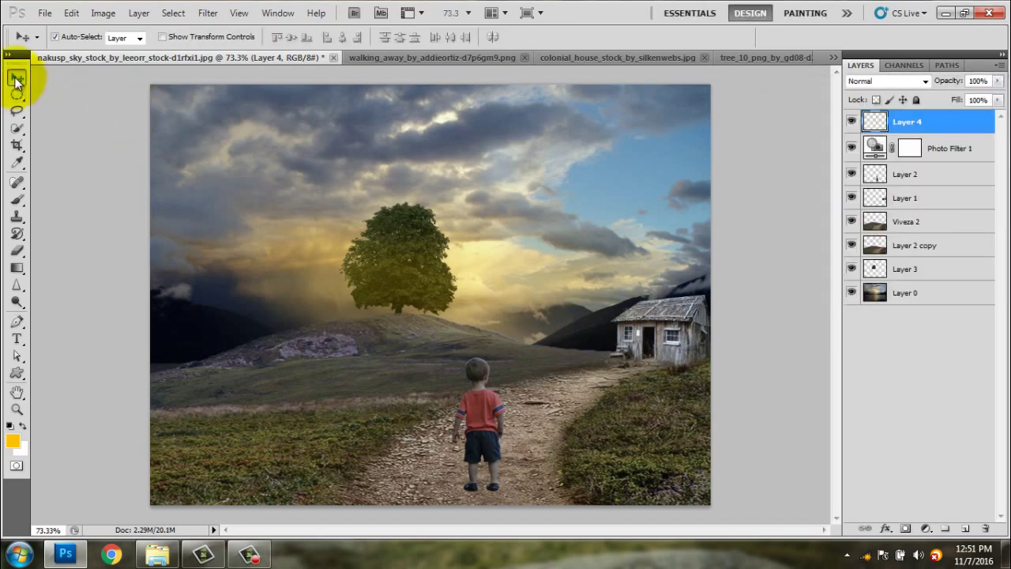
Step: Set the glow Layer 4 to Overlay below the landscape, duplicate it twice, and raise copy 2 to the top
click(877, 80)
click(869, 271)
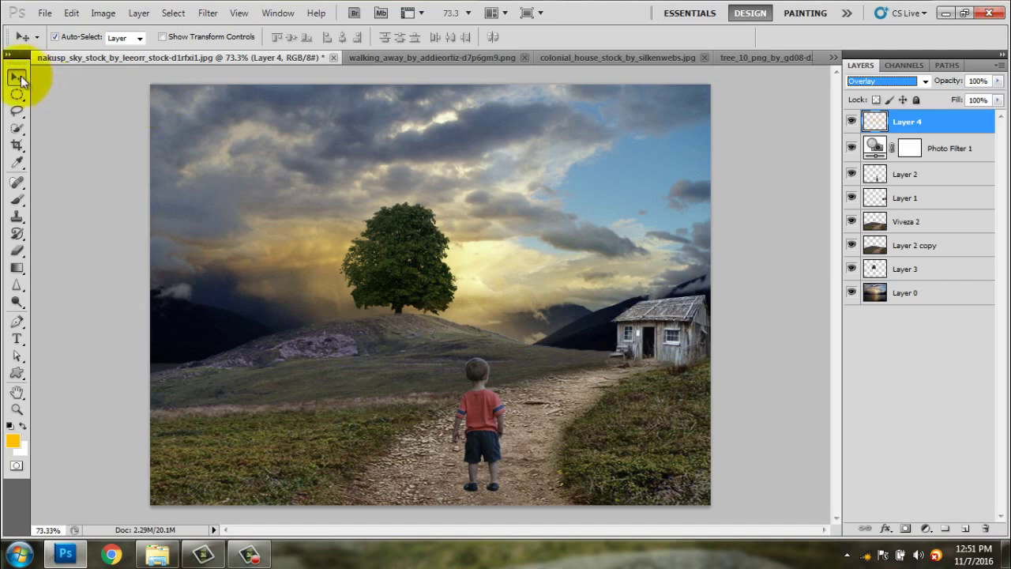
drag(948, 123, 950, 259)
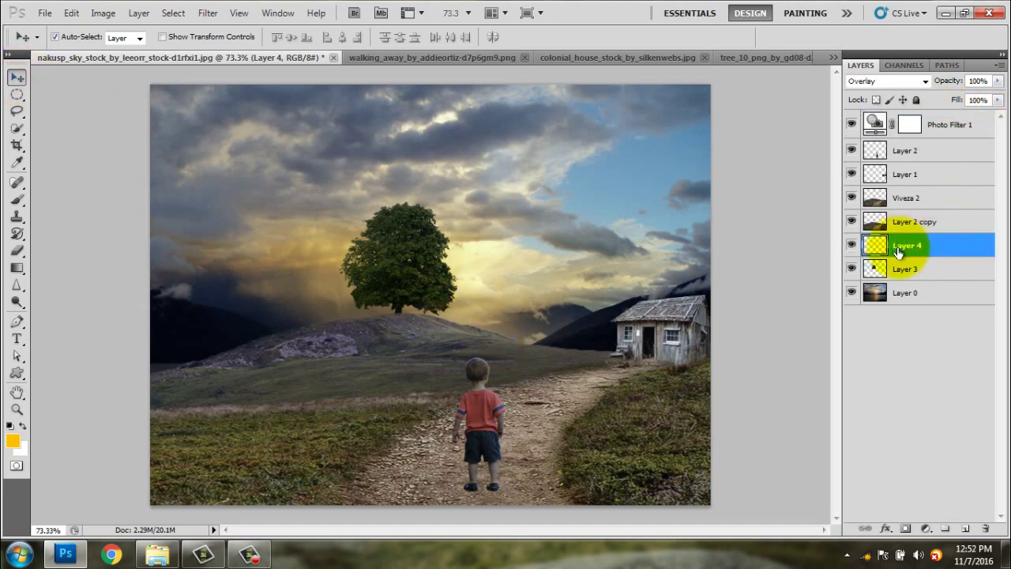
alt+drag(892, 241, 898, 233)
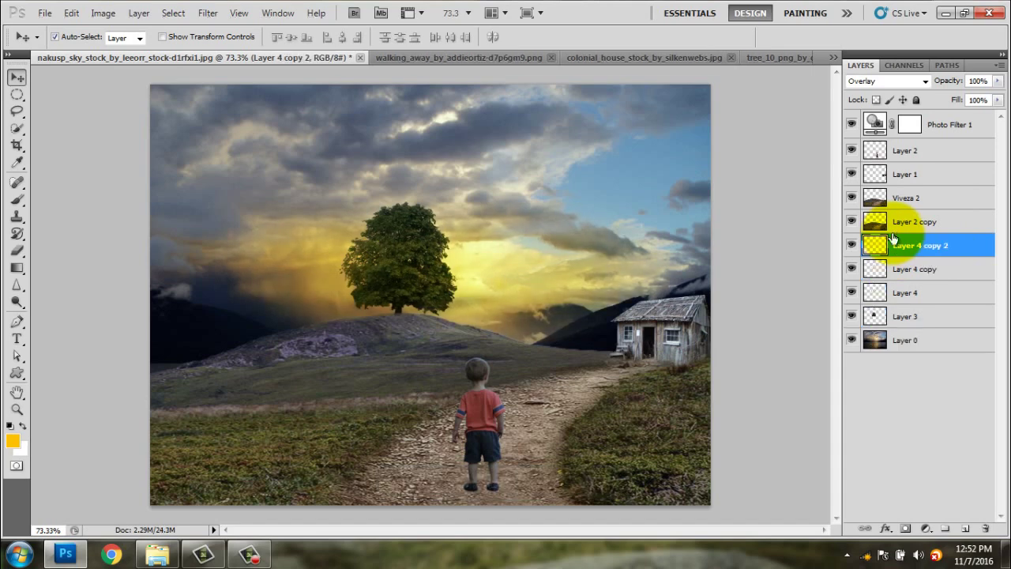
drag(893, 241, 914, 110)
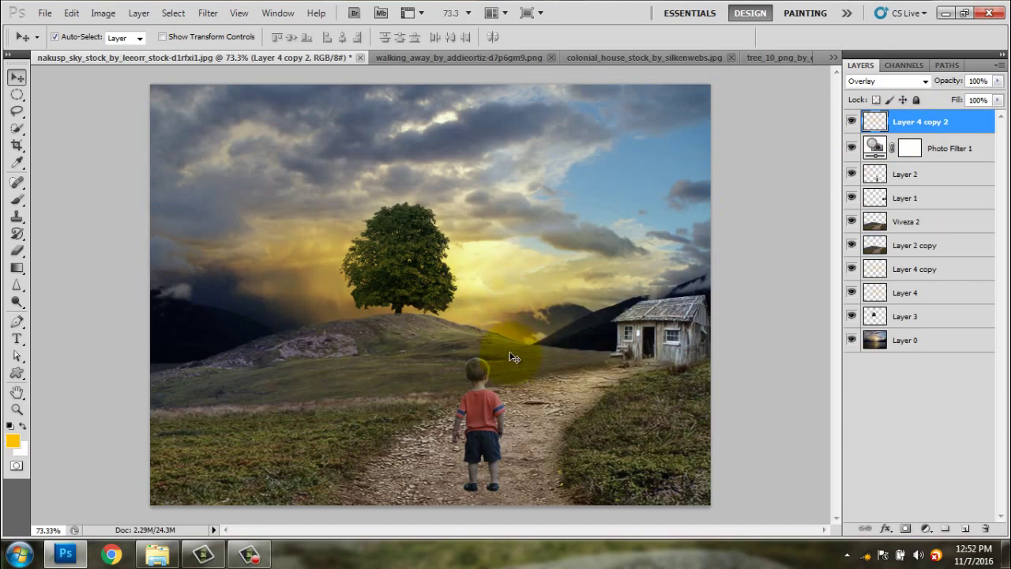
Step: Enlarge Layer 4 copy 2 to about 150% and reposition it over the path
key(ctrl+t)
drag(722, 451, 512, 363)
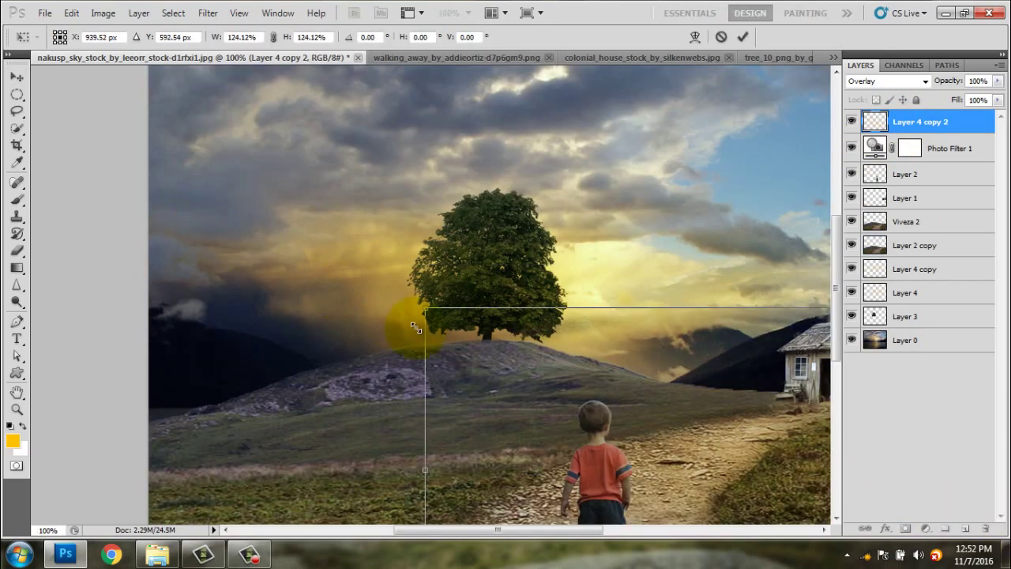
scroll(506, 355, down, 2)
drag(566, 379, 503, 353)
key(Return)
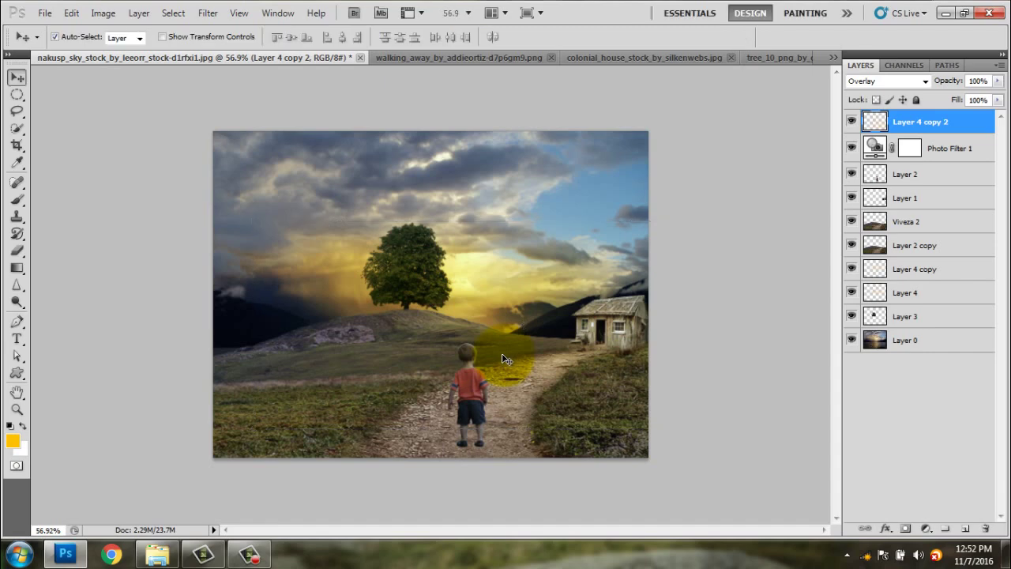
click(17, 302)
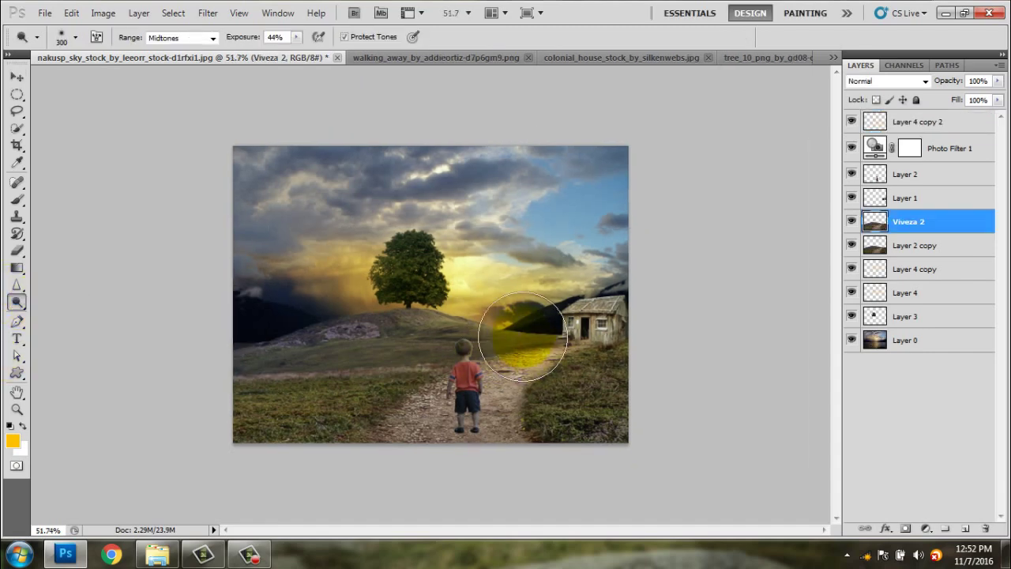
Step: Dodge the hill beside the path and burn the right-hand grass
key(bracketleft)
key(bracketleft)
key(bracketleft)
drag(587, 316, 350, 305)
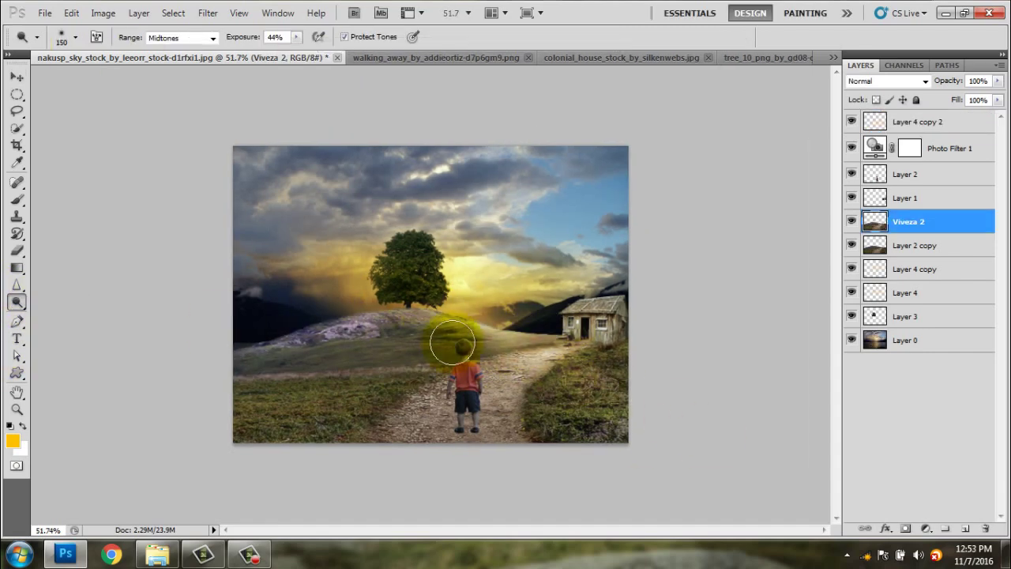
click(916, 198)
alt+click(17, 302)
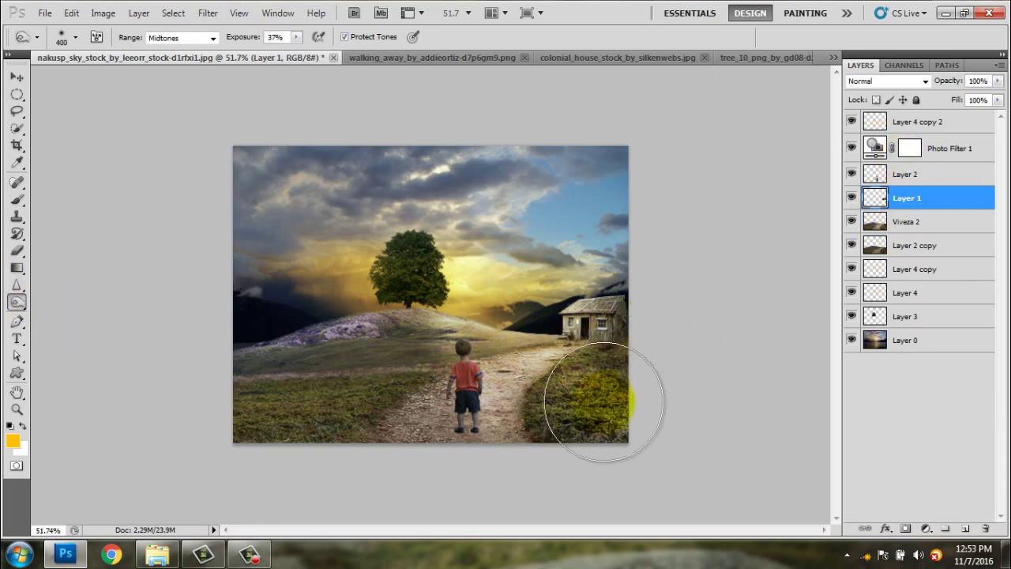
key(alt+bracketleft)
key(ctrl+plus)
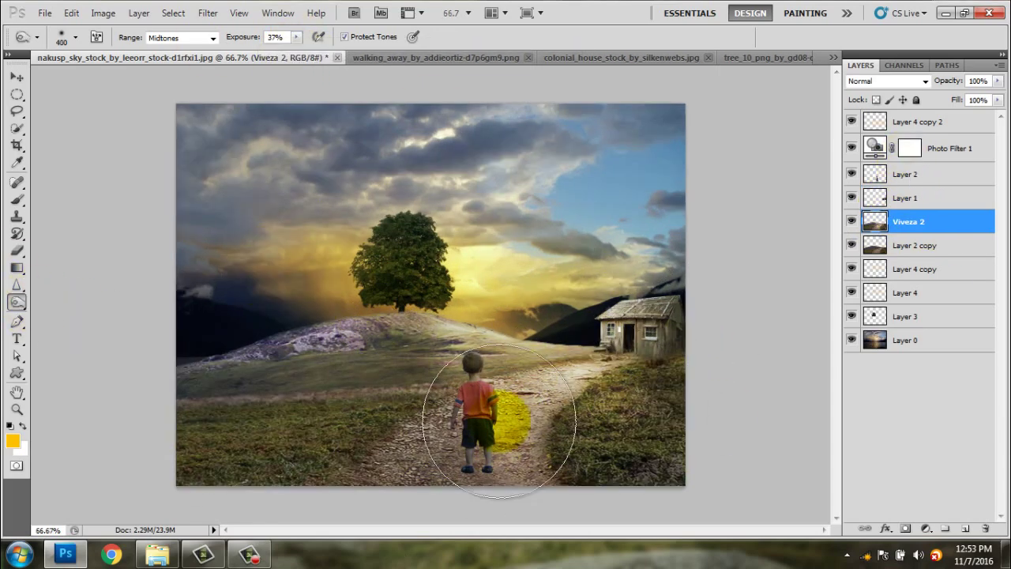
key(o)
Step: Brighten the tree glow and the boy's edges, then stamp all visible layers into Layer 5
ctrl+click(411, 264)
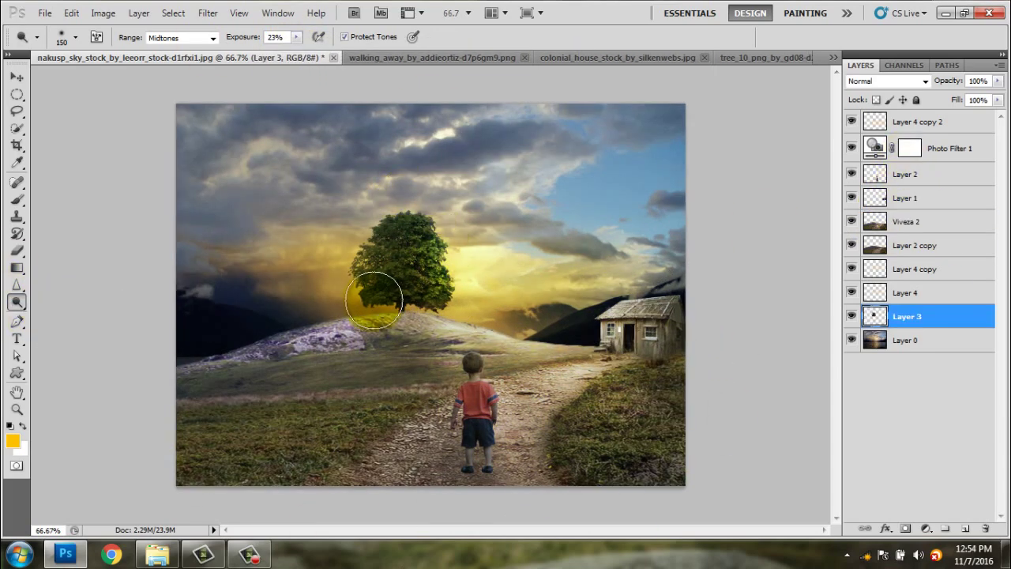
ctrl+click(533, 266)
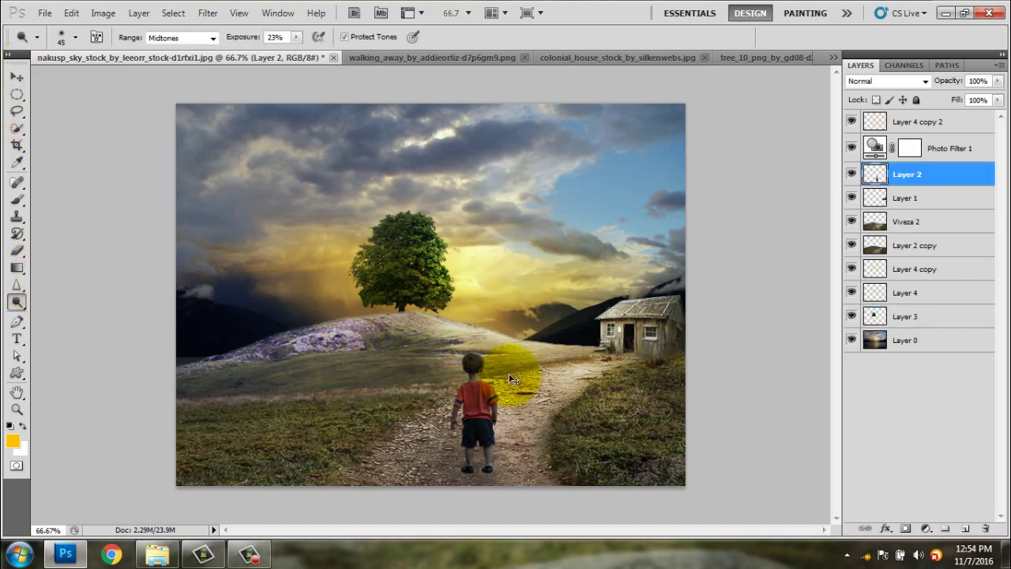
key(ctrl+plus)
key(ctrl+plus)
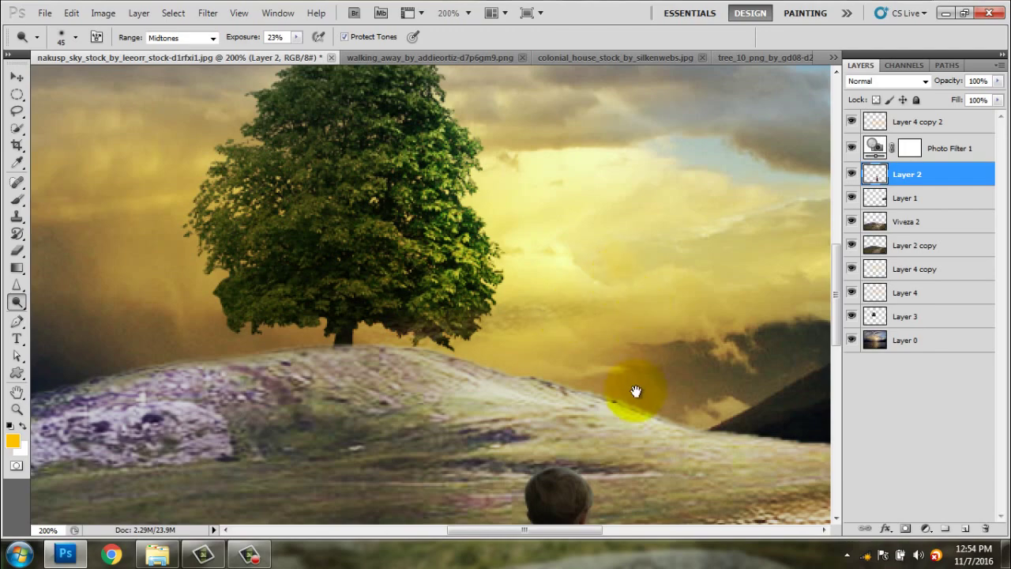
drag(636, 391, 530, 151)
drag(546, 334, 553, 293)
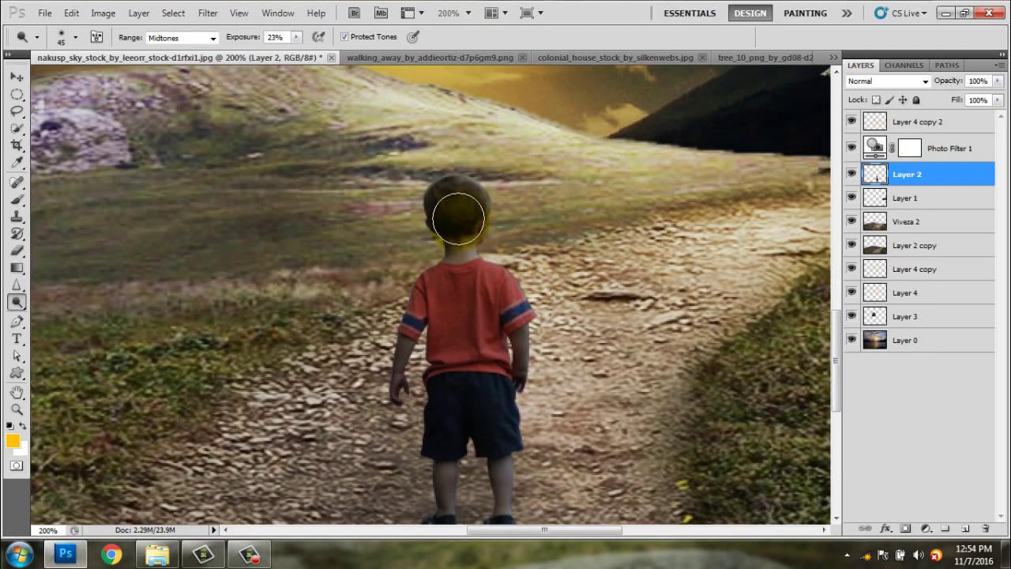
mouse_move(469, 182)
mouse_down()
mouse_move(519, 366)
mouse_move(495, 231)
mouse_up()
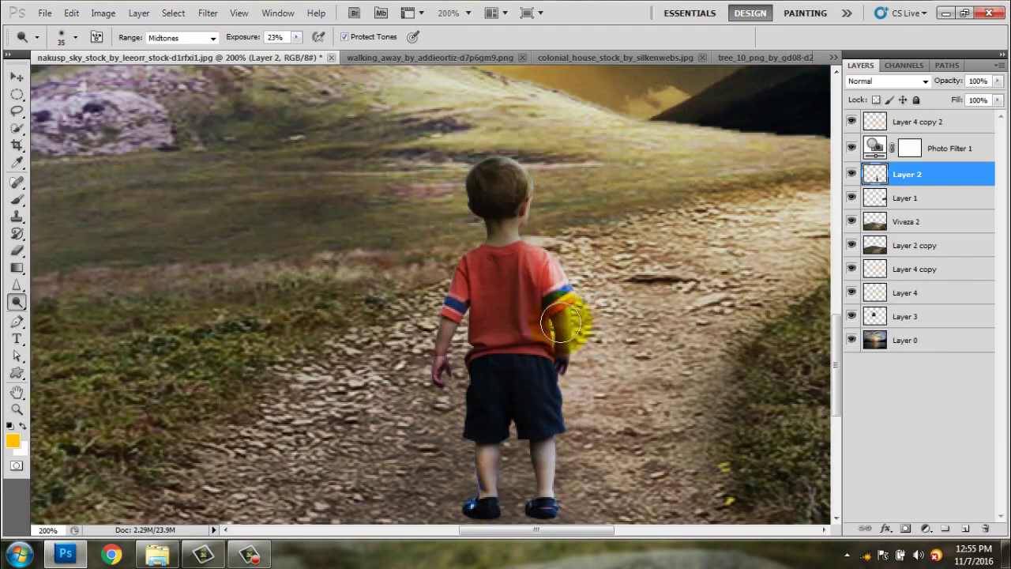
key(ctrl+minus)
key(ctrl+minus)
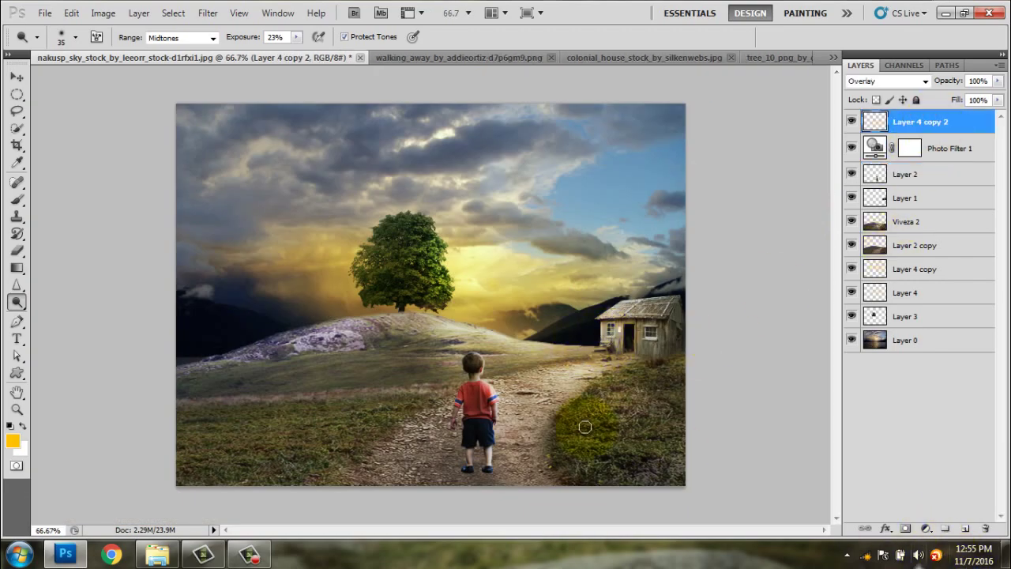
key(ctrl+shift+alt+e)
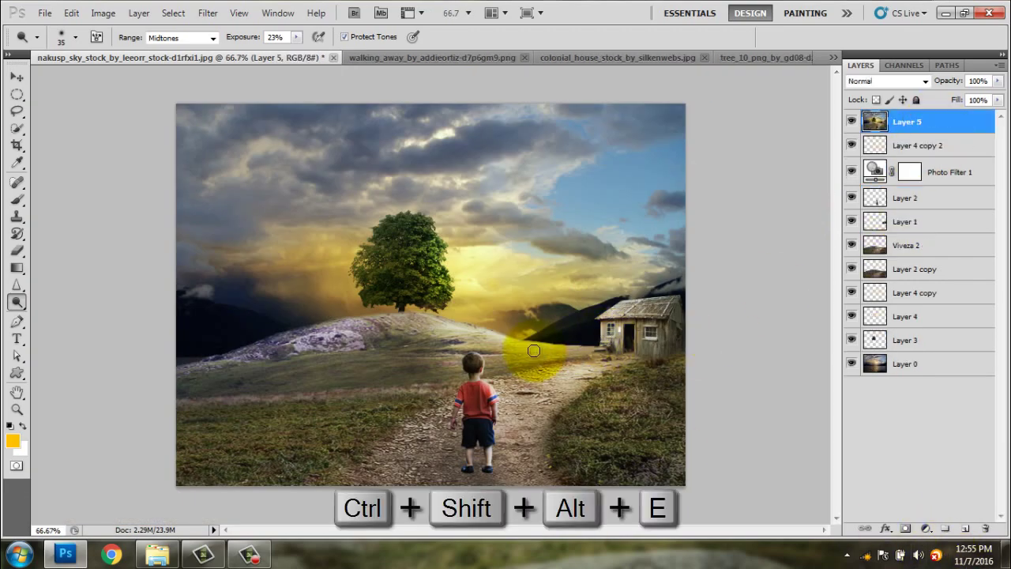
Step: Apply Color Efex Pro 4 Bi-Color Filters with Cool/Warm 4 set and 60% vertical shift
click(210, 14)
mouse_move(235, 337)
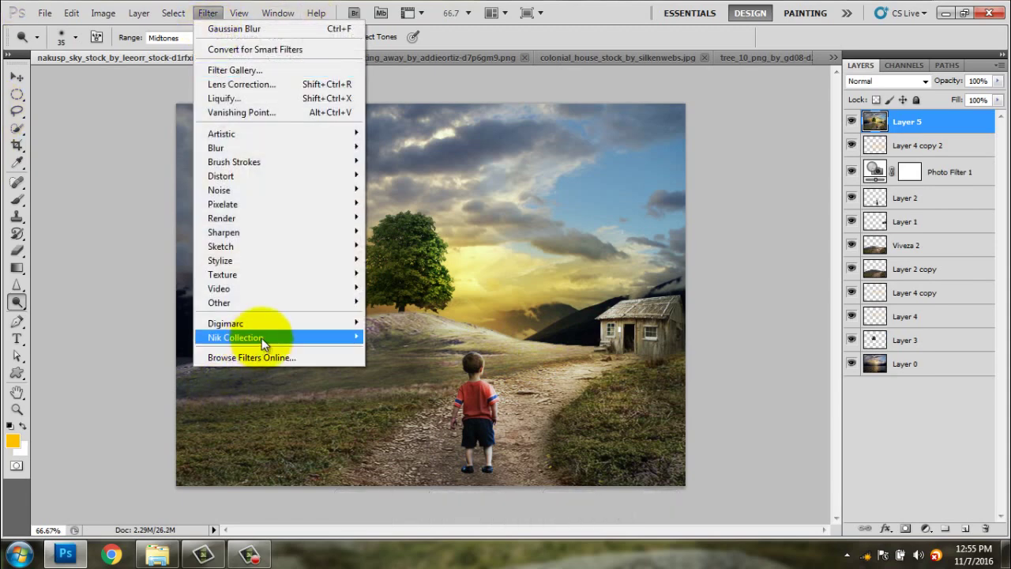
click(437, 348)
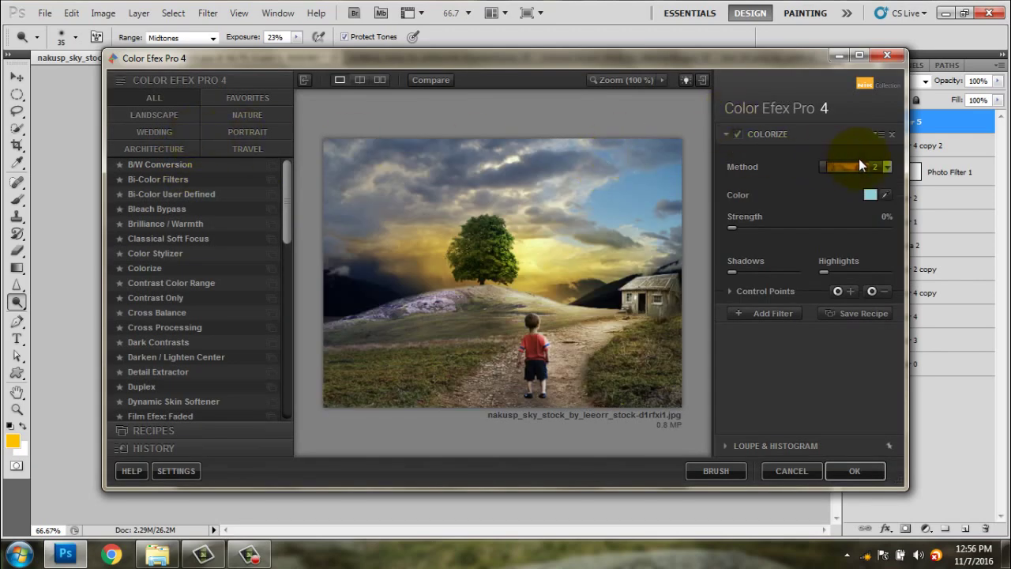
click(858, 163)
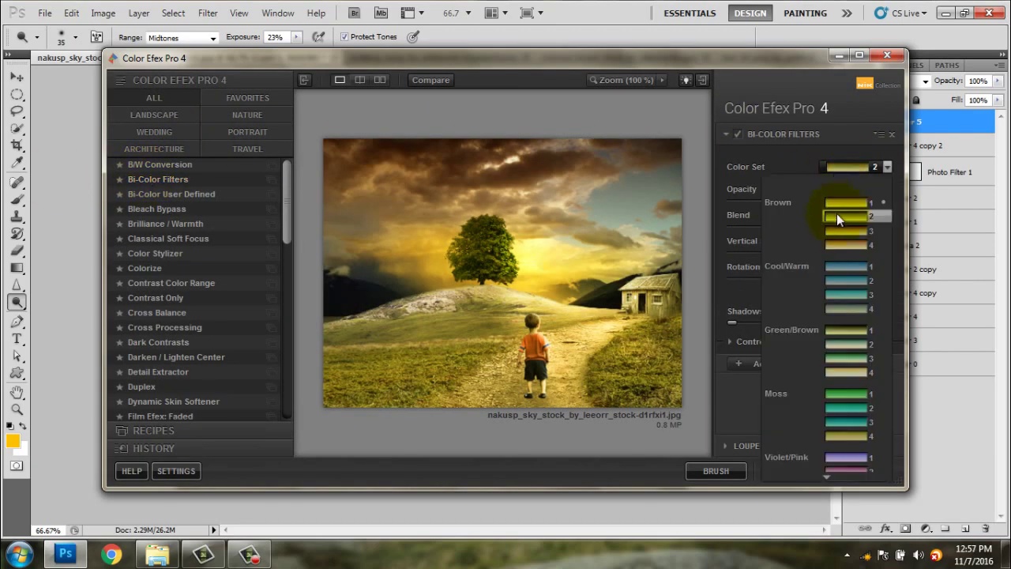
click(861, 305)
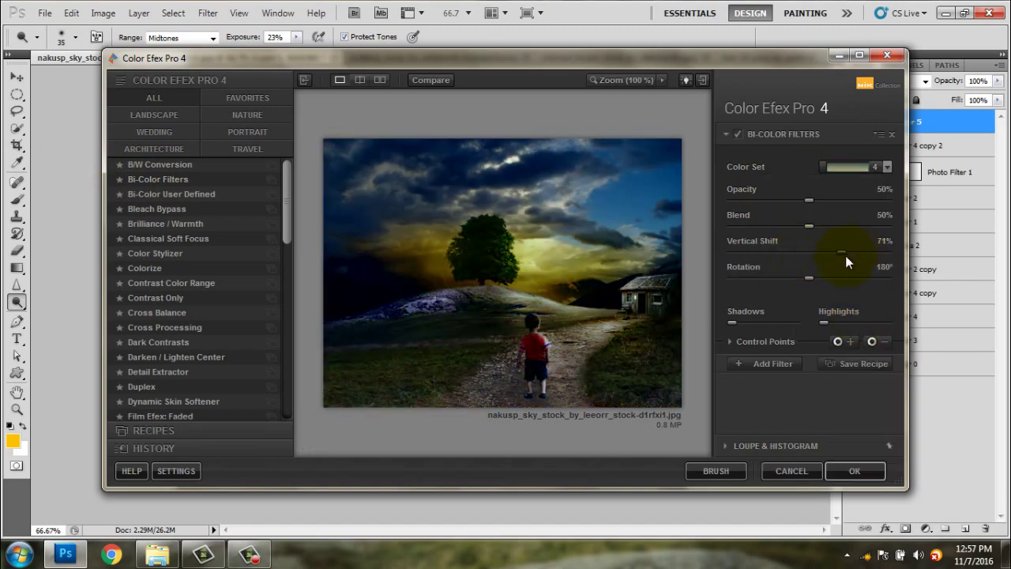
drag(845, 255, 827, 256)
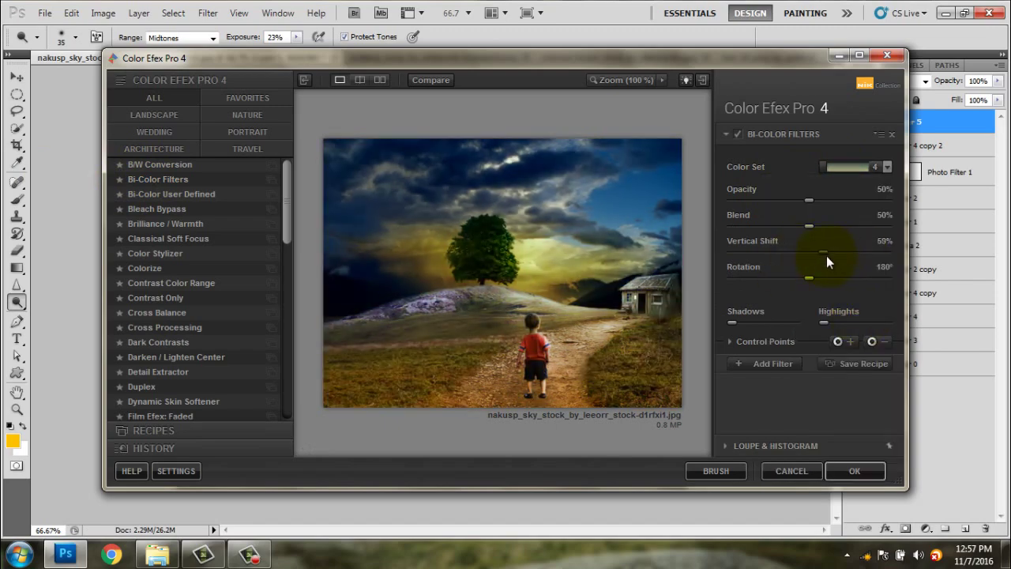
click(853, 471)
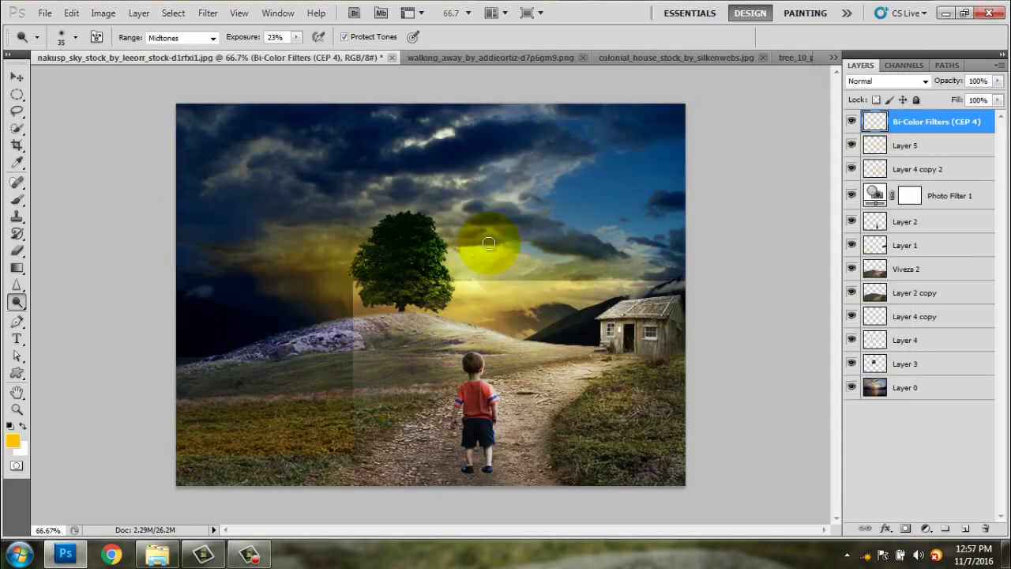
Step: Dodge the foreground grass, hill and horizon sky with a larger, low-exposure brush
key(bracketright)
key(bracketright)
key(bracketright)
key(1)
key(4)
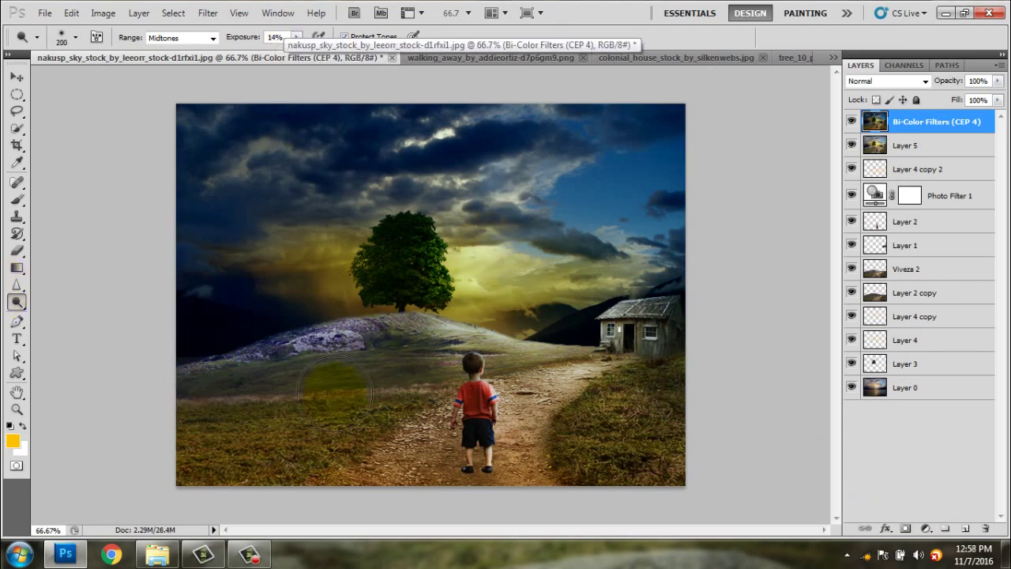
mouse_move(139, 388)
mouse_down()
mouse_move(418, 402)
mouse_move(655, 372)
mouse_move(316, 356)
mouse_up()
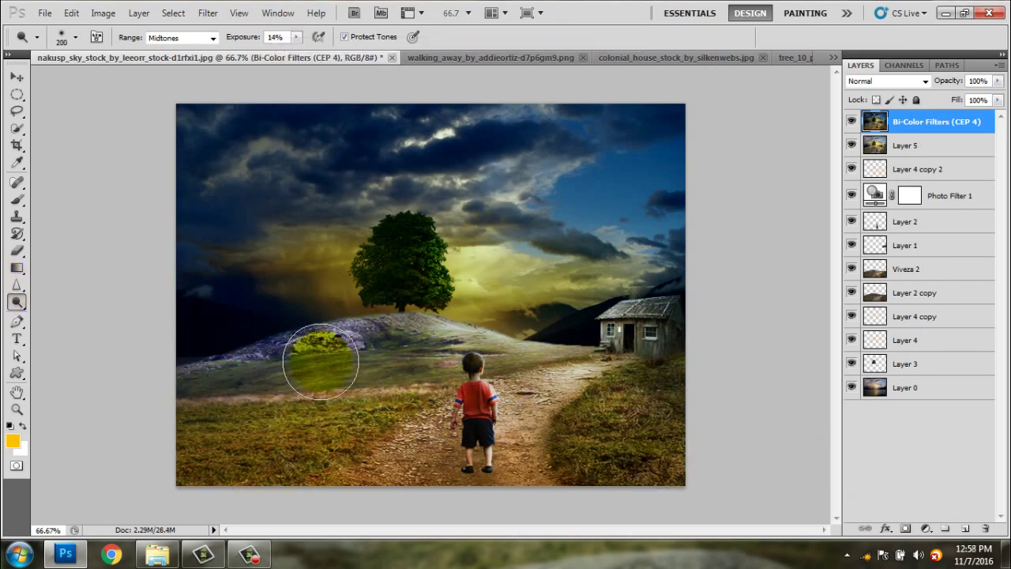
mouse_move(553, 300)
mouse_down()
mouse_move(260, 288)
mouse_move(666, 271)
mouse_up()
Step: Burn the lower-left grass darker with a larger, stronger brush
click(17, 301)
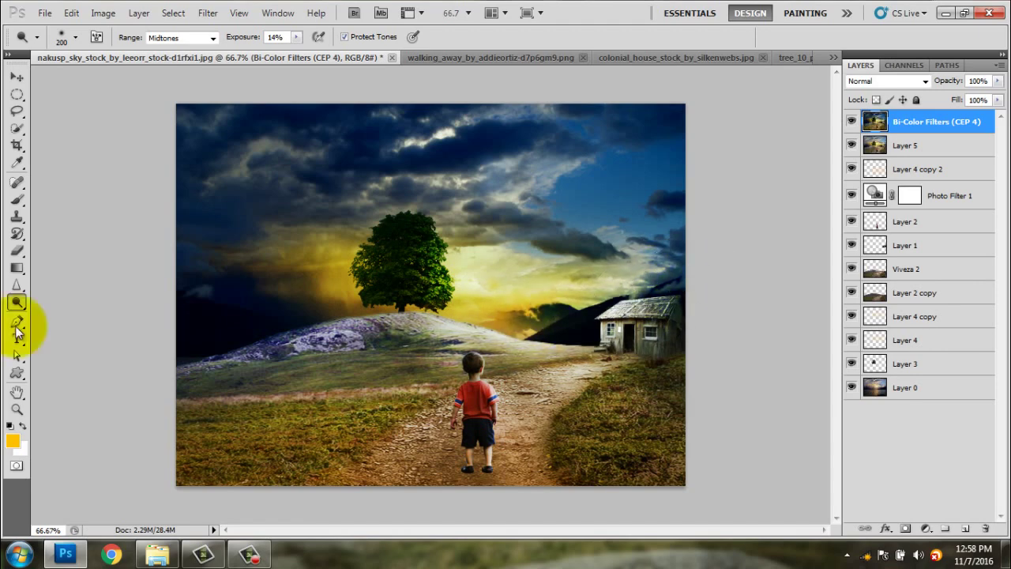
key(bracketright)
key(bracketright)
key(bracketright)
key(3)
key(7)
mouse_move(353, 401)
mouse_down()
mouse_move(316, 384)
mouse_move(135, 395)
mouse_up()
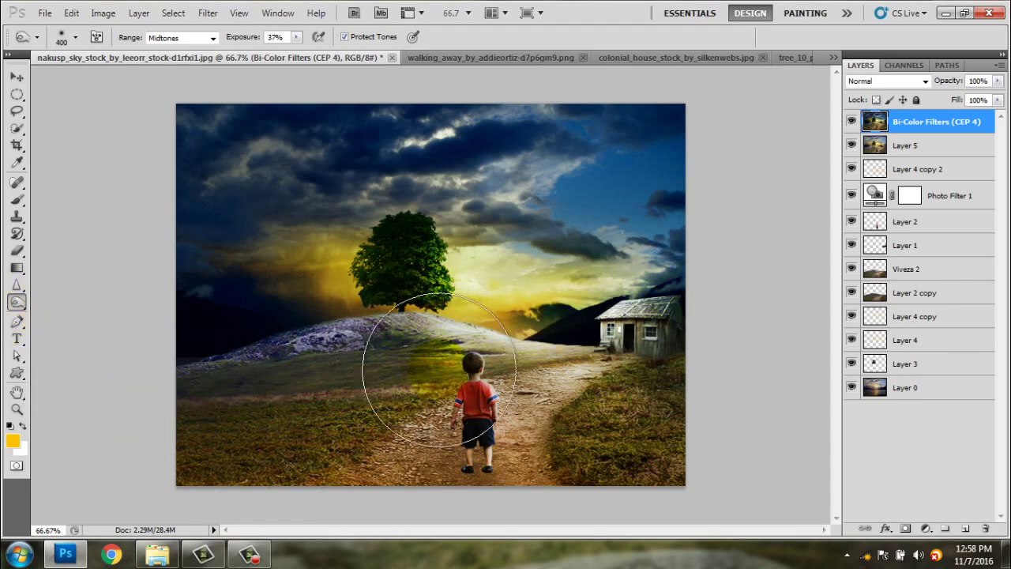
Step: Dodge the hill up toward the tree, then stamp all visible layers into Layer 6
right_click(17, 301)
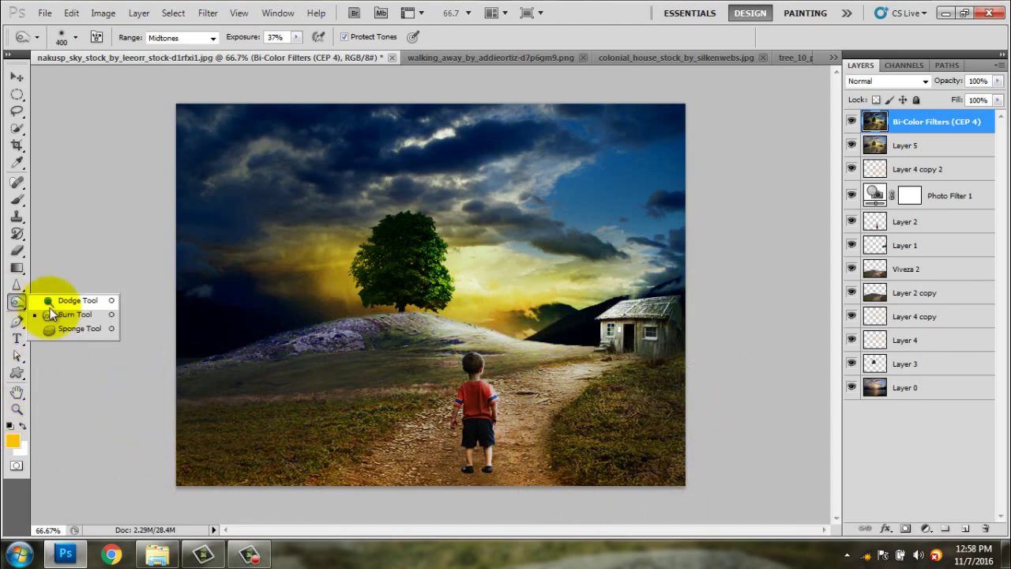
click(55, 303)
drag(322, 326, 413, 261)
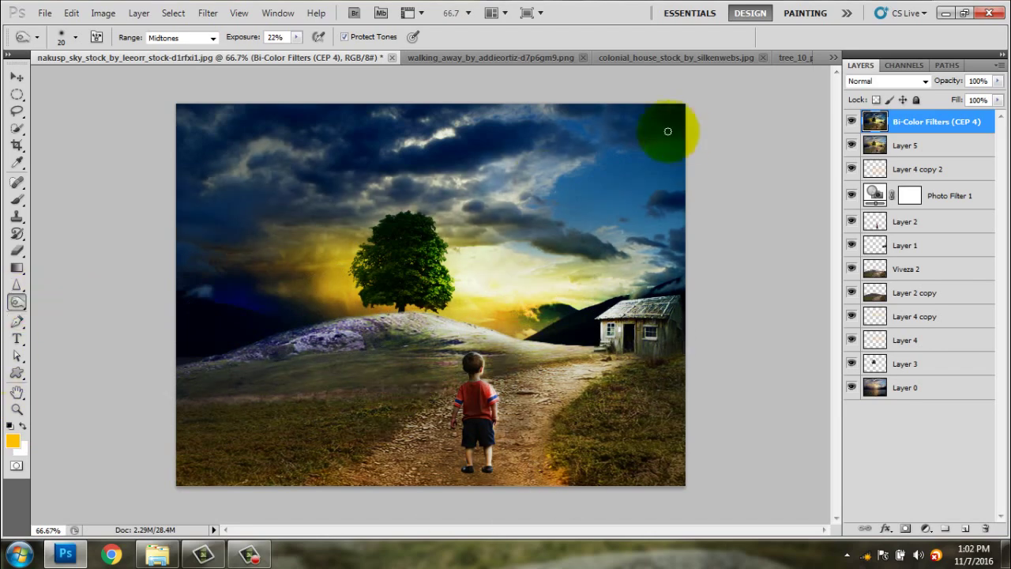
key(v)
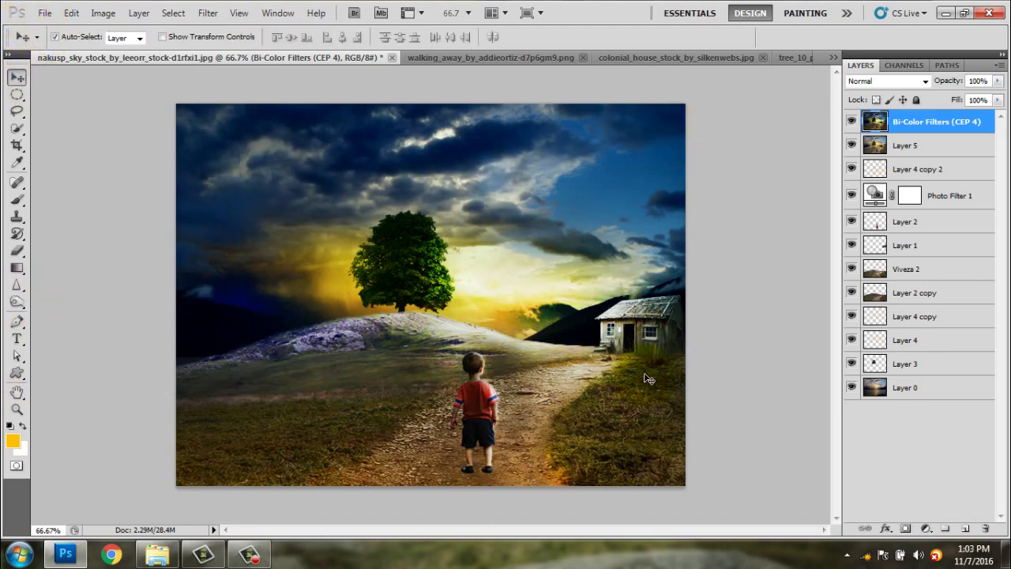
key(ctrl+shift+alt+e)
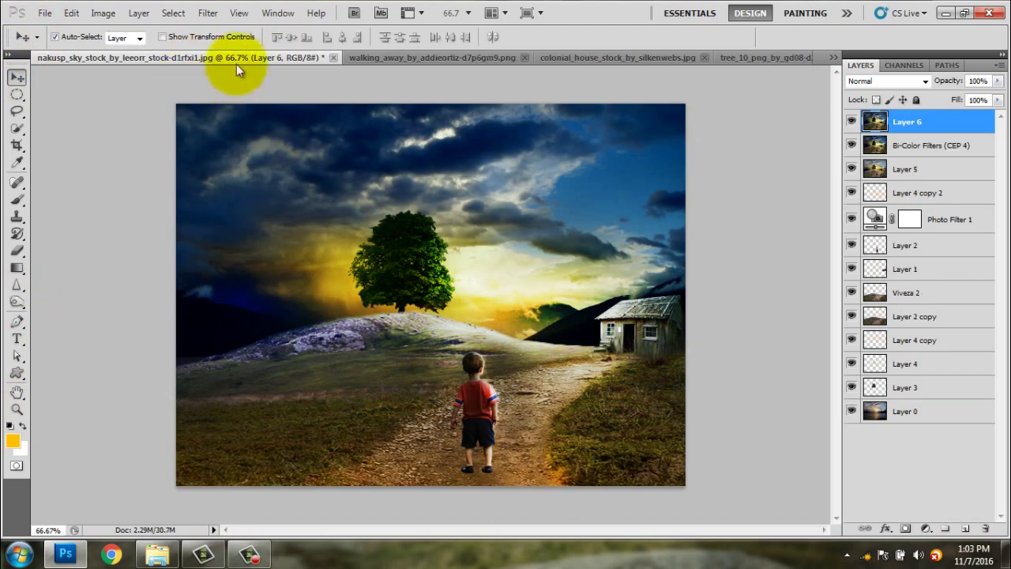
Step: Add a Viveza 2 layer over Layer 6 and erase its effect from the upper sky
click(208, 12)
mouse_move(236, 337)
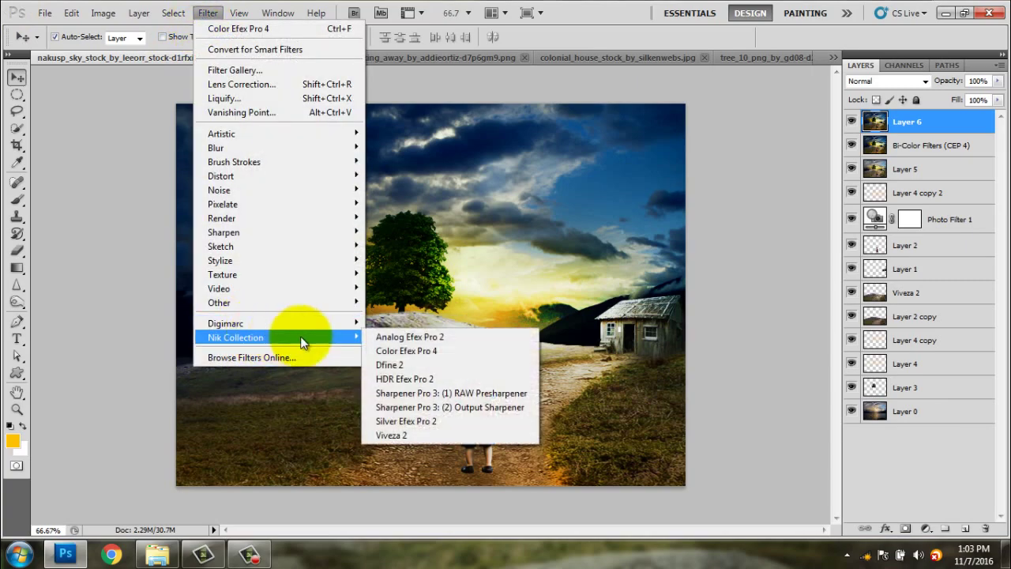
click(408, 435)
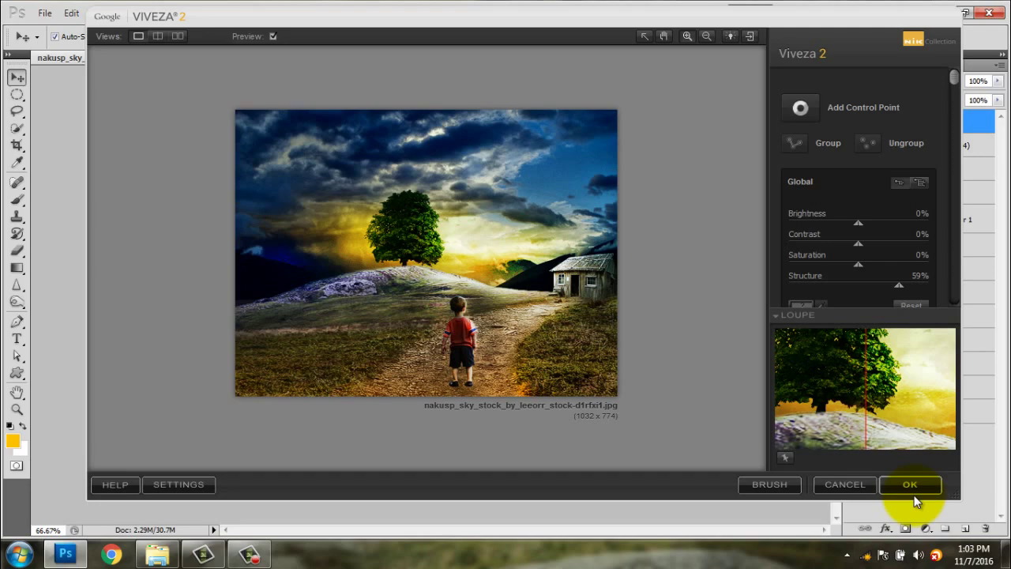
click(907, 483)
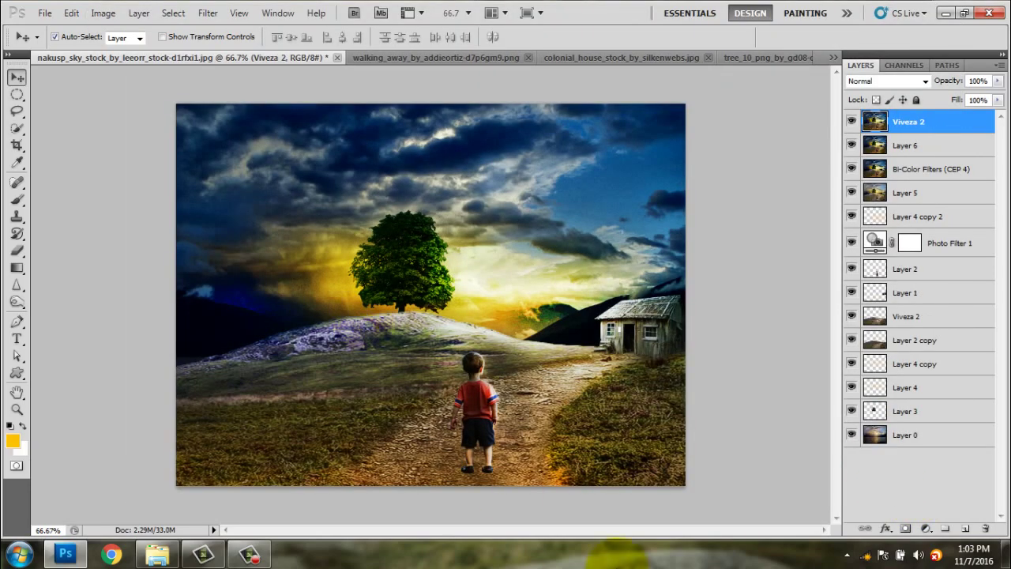
click(16, 249)
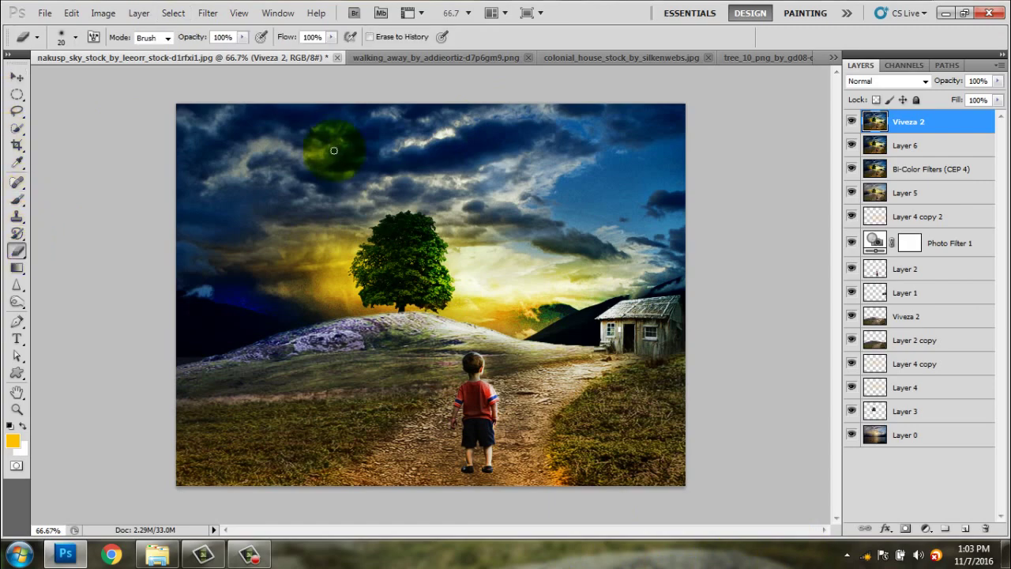
drag(253, 150, 368, 153)
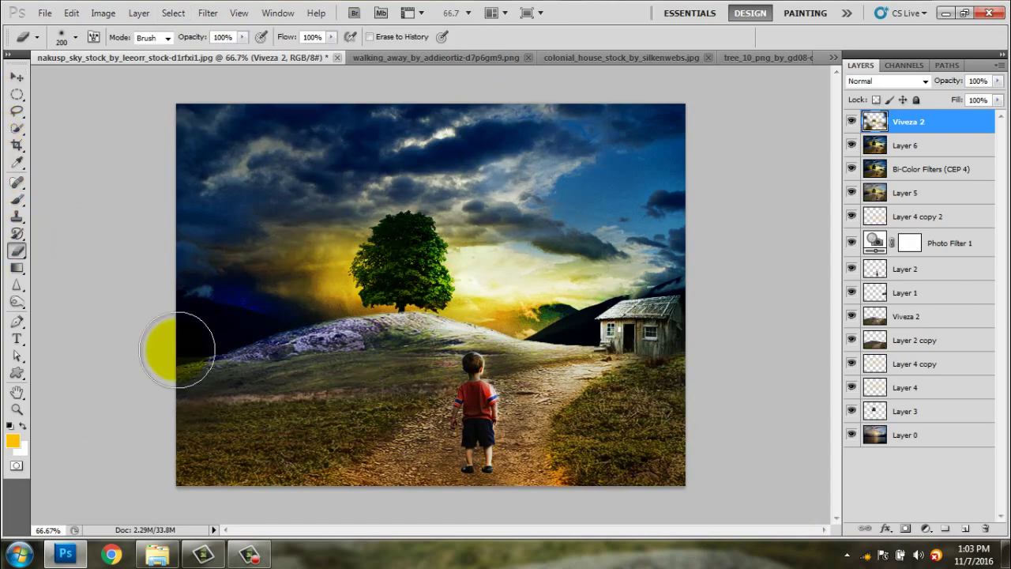